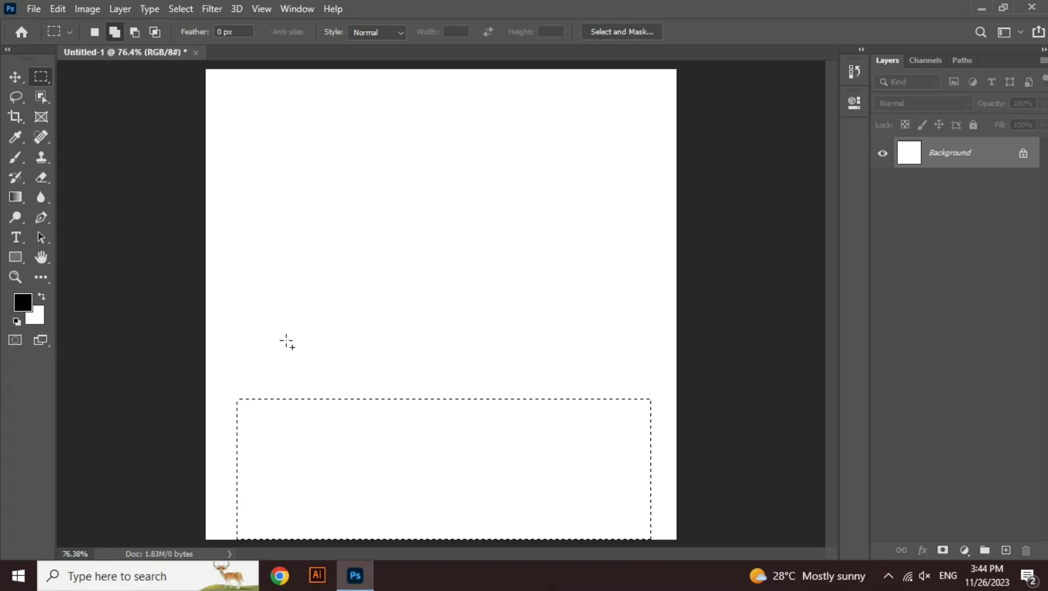
Add two progressively narrower rectangles above the base selection and a tall rectangular tower selection along each side edge of the canvas.
drag(272, 330, 618, 457)
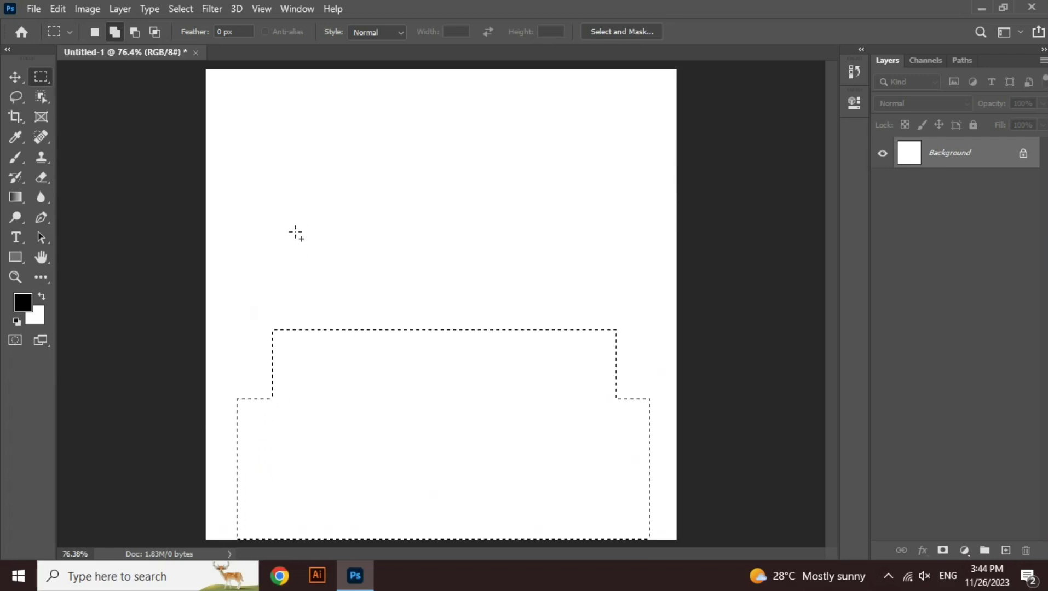
drag(290, 217, 604, 356)
drag(648, 213, 780, 542)
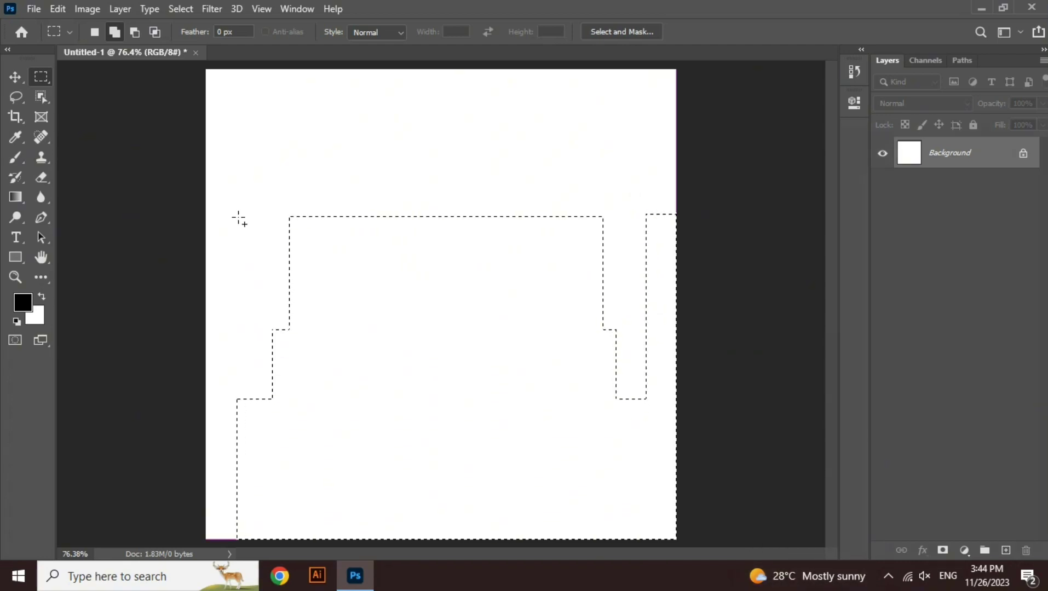
drag(231, 214, 205, 548)
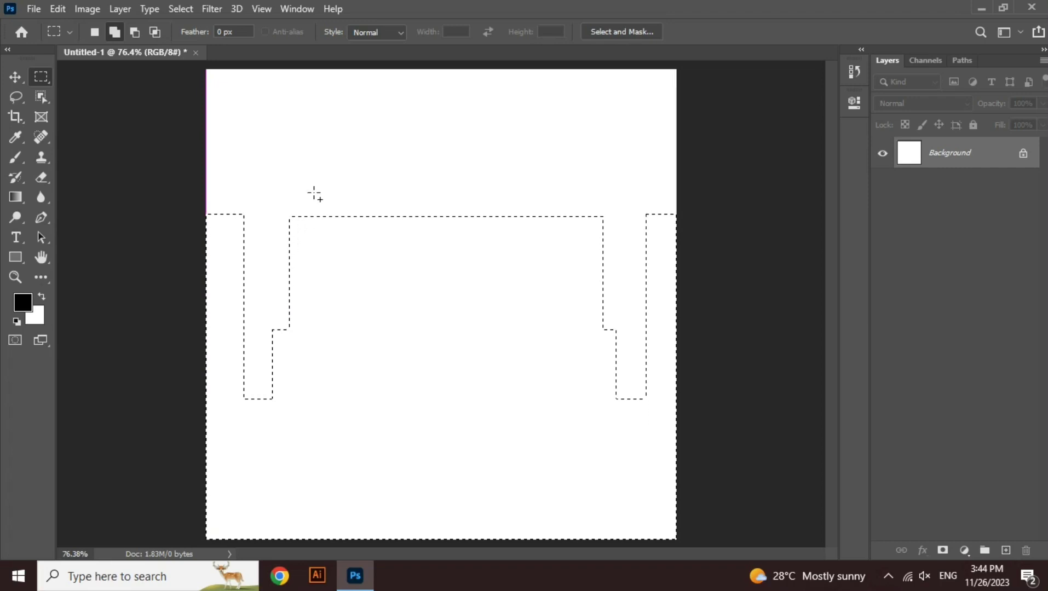
Create a new 800 x 800 px document at 72 ppi with a white background and draw trial rectangular selections in it.
key(ctrl+n)
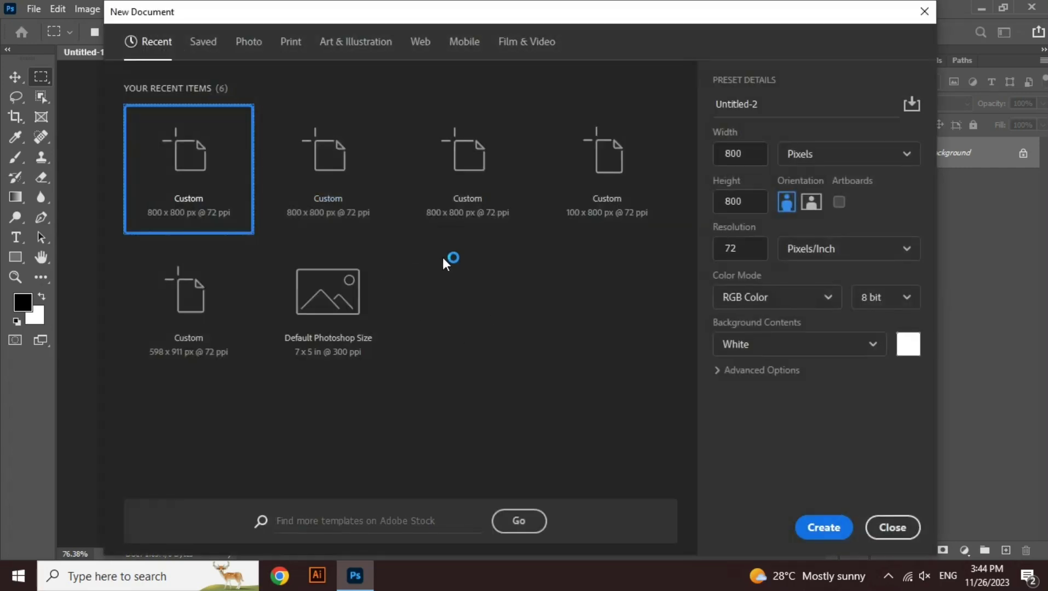
click(823, 528)
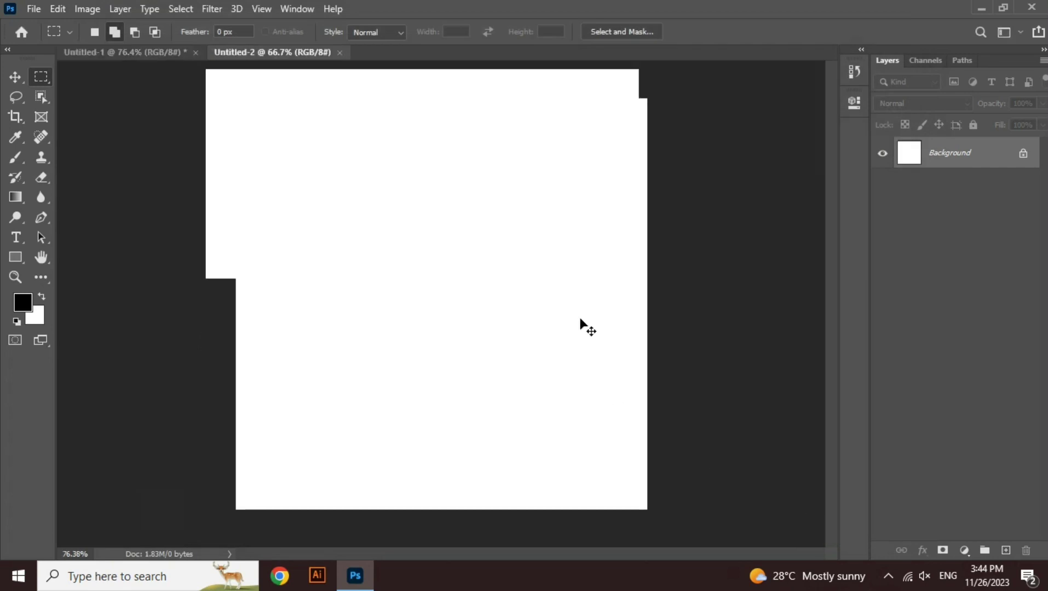
drag(239, 146, 353, 257)
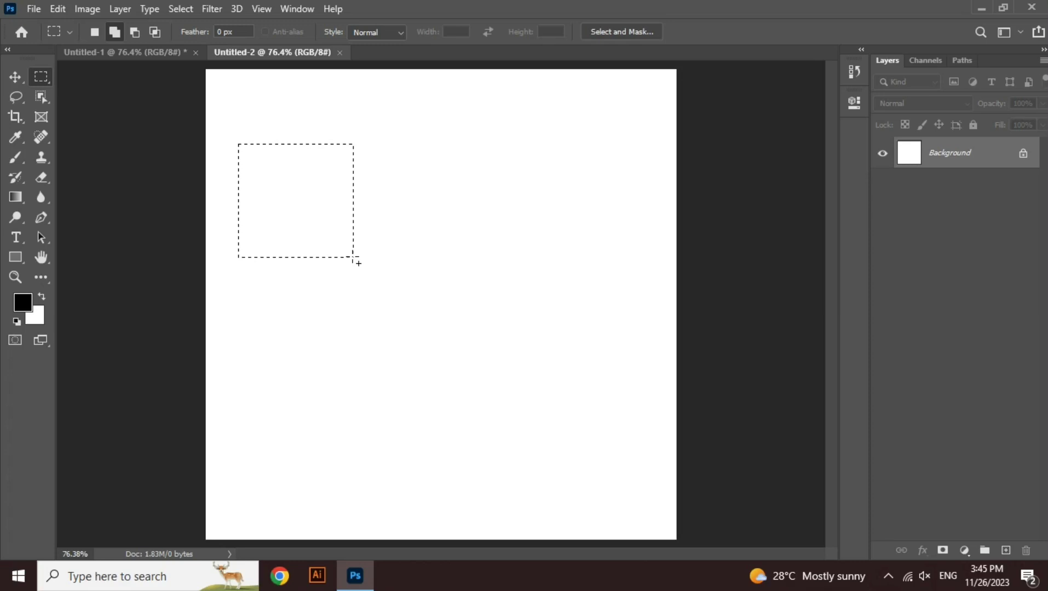
drag(269, 161, 412, 295)
drag(498, 173, 554, 222)
Draw a rectangular selection in the new document, repositioning it mid-draw and enlarging it to span most of the canvas height.
drag(274, 151, 355, 228)
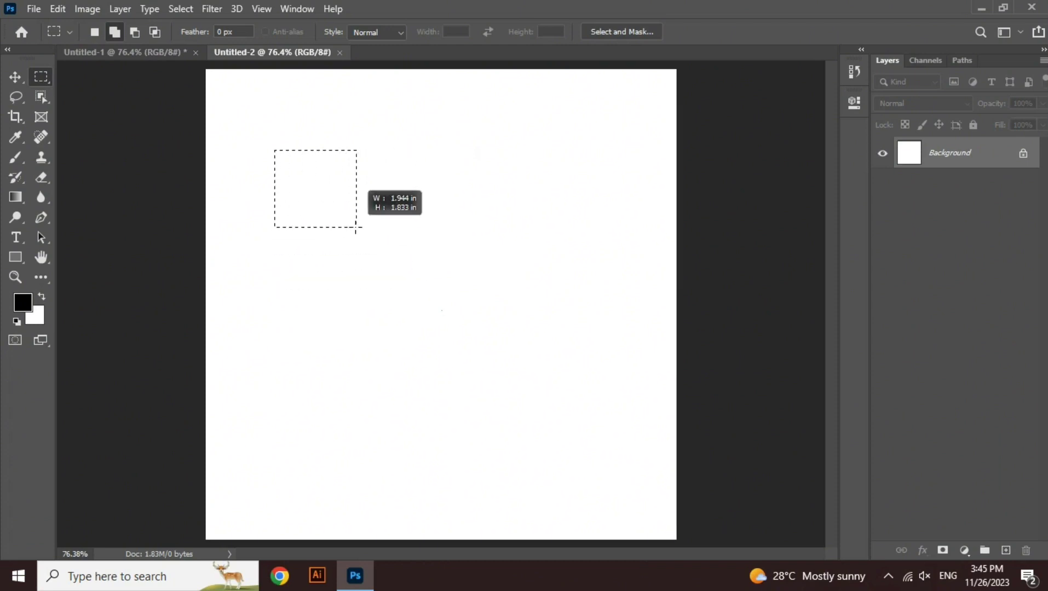
mouse_move(373, 246)
mouse_down()
mouse_move(344, 209)
mouse_move(400, 273)
mouse_move(381, 239)
mouse_up()
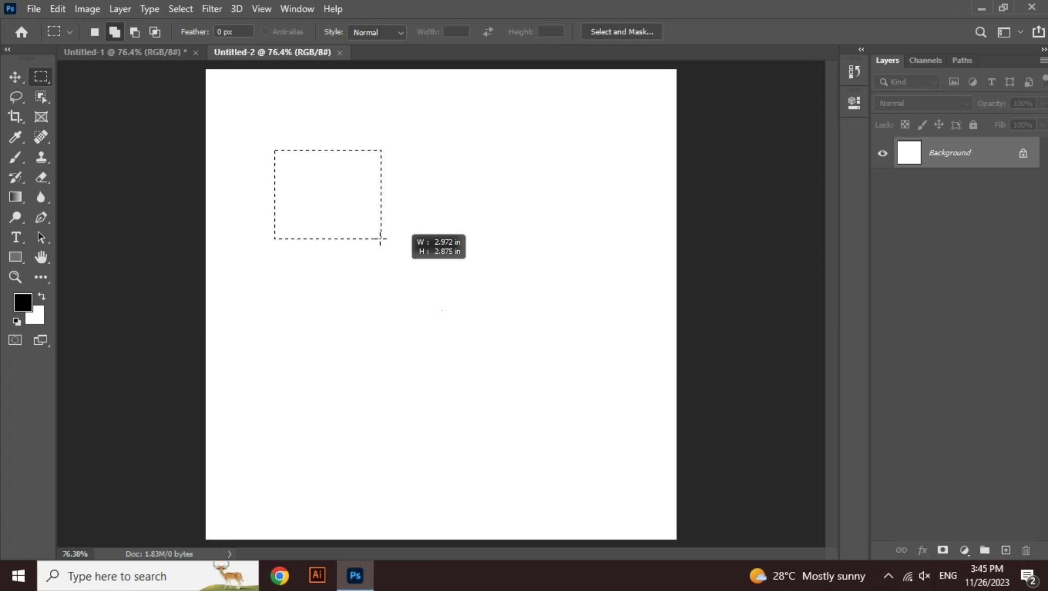
key(space)
drag(380, 239, 380, 239)
mouse_move(444, 299)
mouse_down()
mouse_move(658, 520)
mouse_move(513, 374)
mouse_move(361, 484)
mouse_move(326, 446)
mouse_move(541, 431)
mouse_move(613, 446)
mouse_move(659, 486)
mouse_move(656, 230)
mouse_move(668, 112)
mouse_move(670, 221)
mouse_move(575, 265)
mouse_move(351, 285)
mouse_move(299, 308)
mouse_move(258, 397)
mouse_move(254, 438)
mouse_move(386, 399)
mouse_move(531, 422)
mouse_move(393, 489)
mouse_move(476, 498)
mouse_move(432, 529)
mouse_move(415, 353)
mouse_move(360, 438)
mouse_up()
mouse_move(426, 440)
mouse_down()
mouse_move(484, 362)
mouse_move(335, 332)
mouse_move(409, 424)
mouse_move(581, 485)
mouse_up()
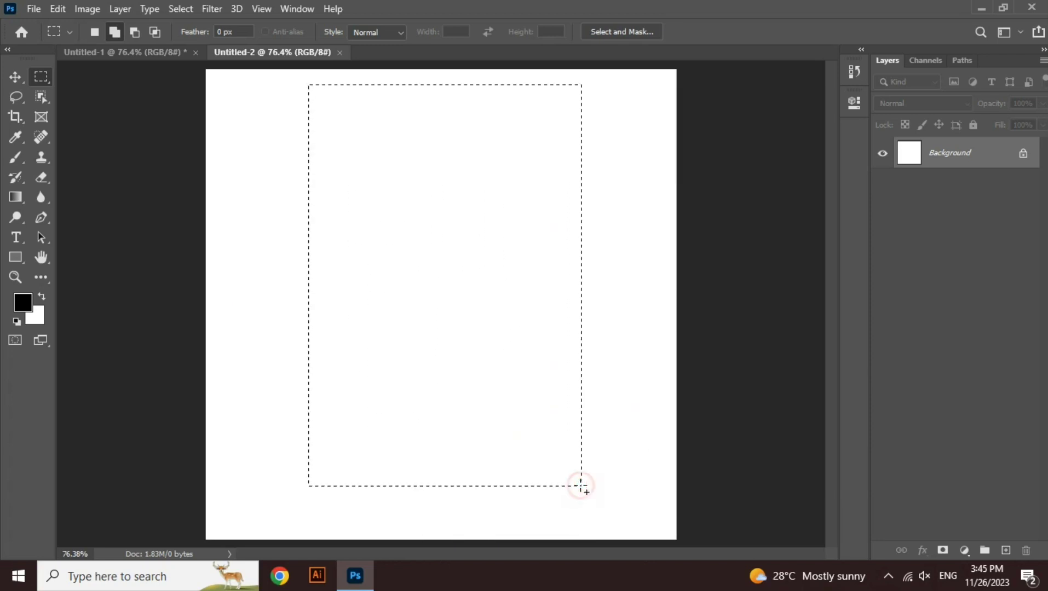
click(581, 486)
Return to Untitled-1, try an elliptical selection with the Elliptical Marquee tool in new-selection mode, and undo it.
key(ctrl+Tab)
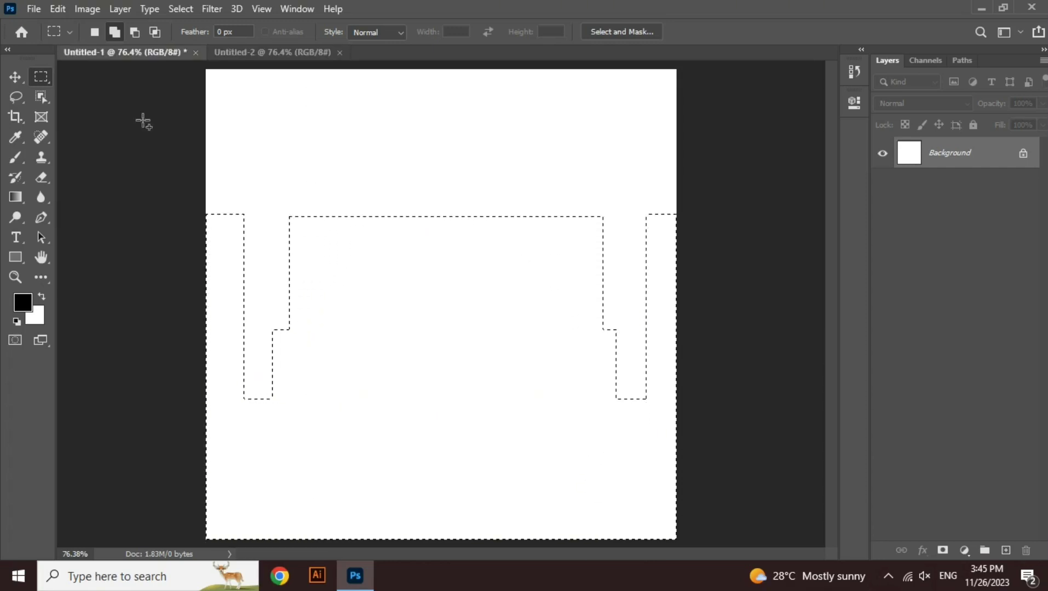
right_click(40, 73)
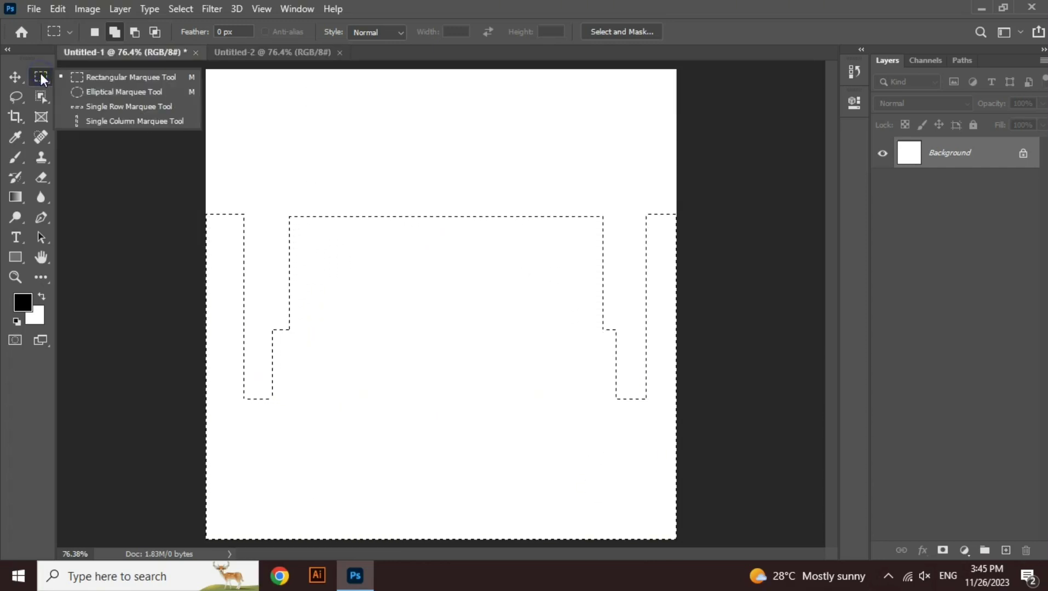
click(88, 92)
click(299, 100)
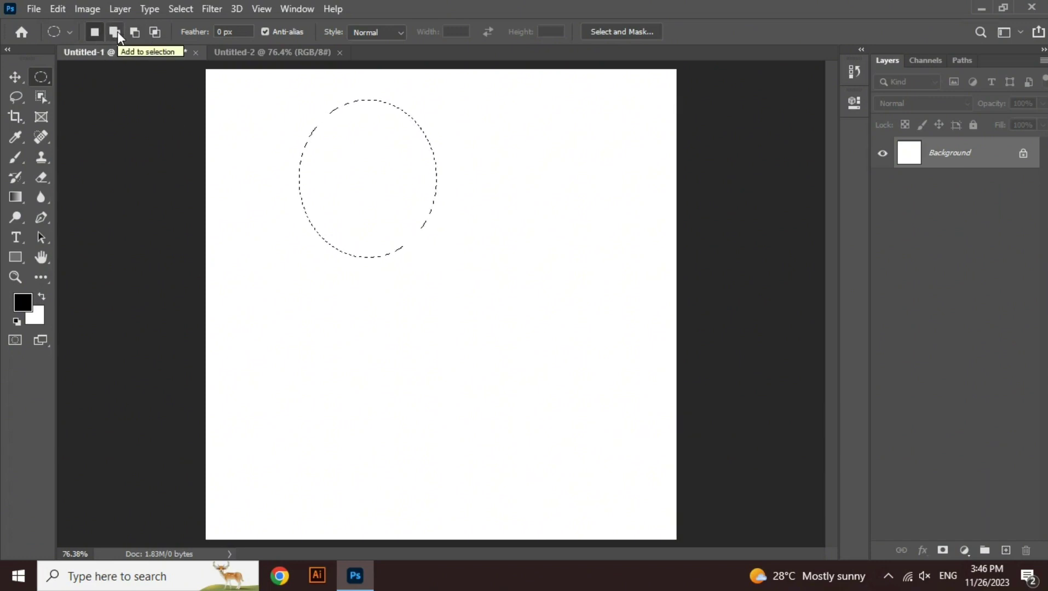
key(ctrl+z)
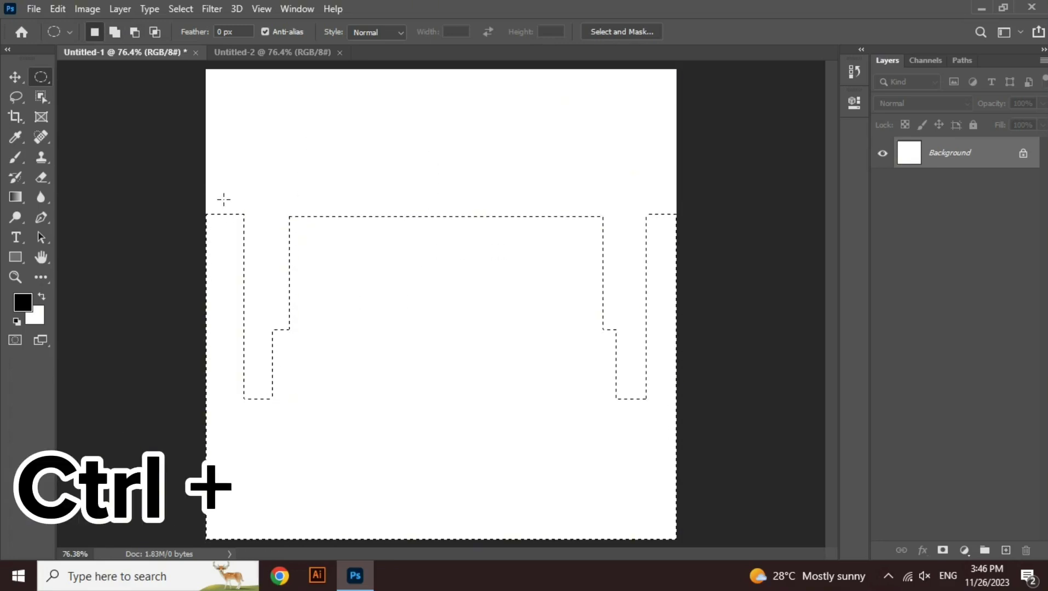
Add an ellipse of about 7.2 x 5.2 in to the existing selection, forming a dome over the central block.
click(114, 31)
drag(309, 98, 581, 322)
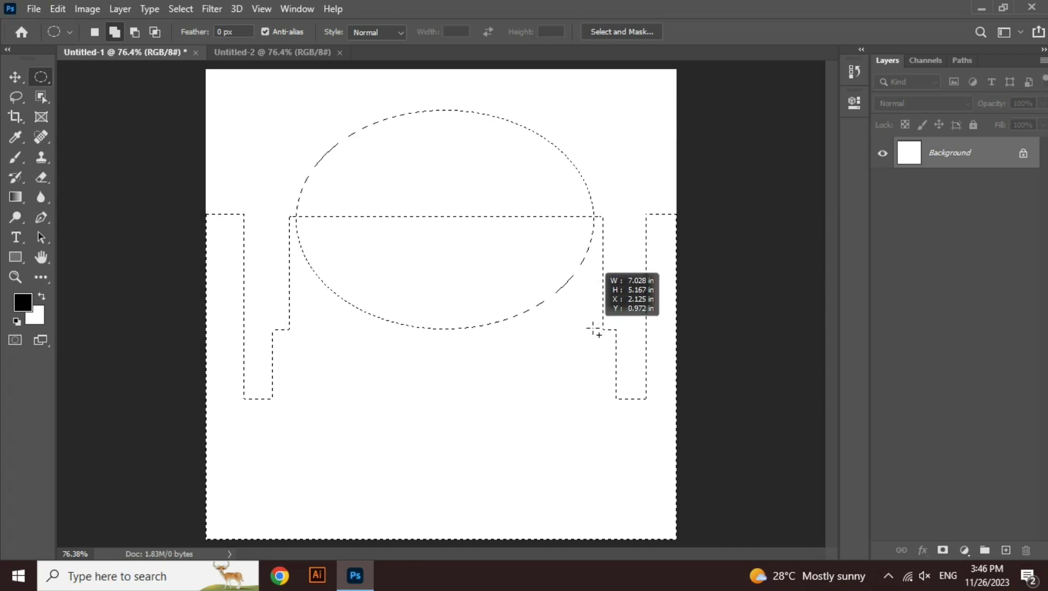
drag(592, 332, 598, 336)
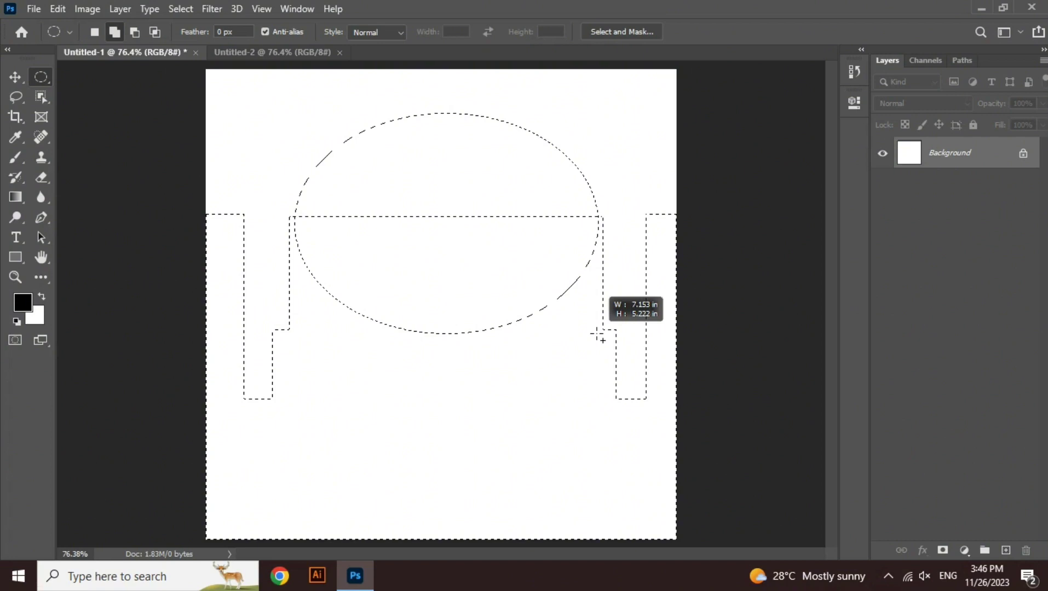
drag(597, 335, 599, 334)
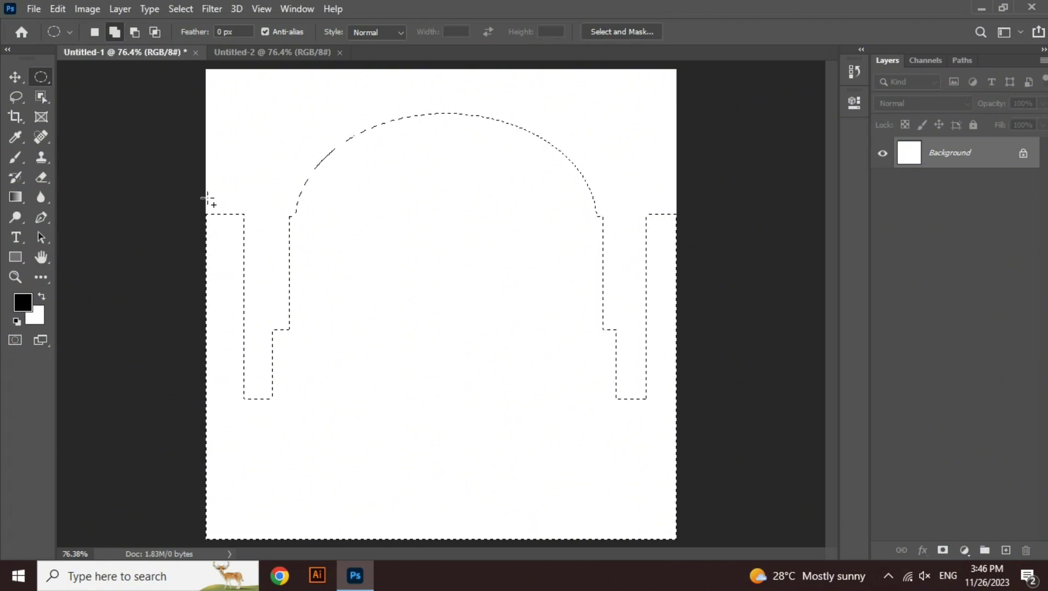
Add a small circular selection on top of each side tower to form rounded caps.
drag(209, 196, 248, 236)
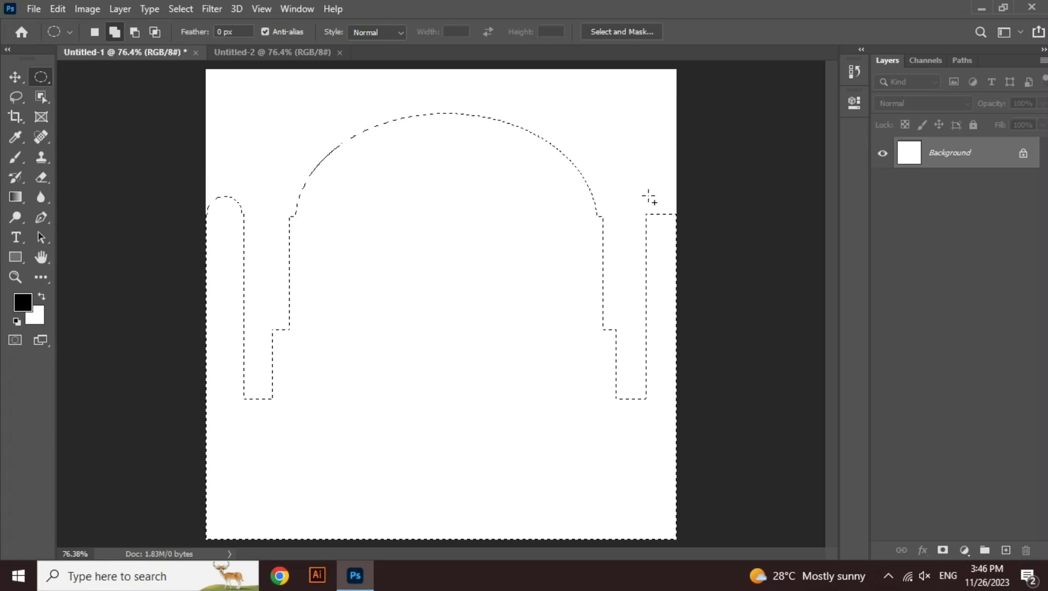
drag(648, 197, 682, 227)
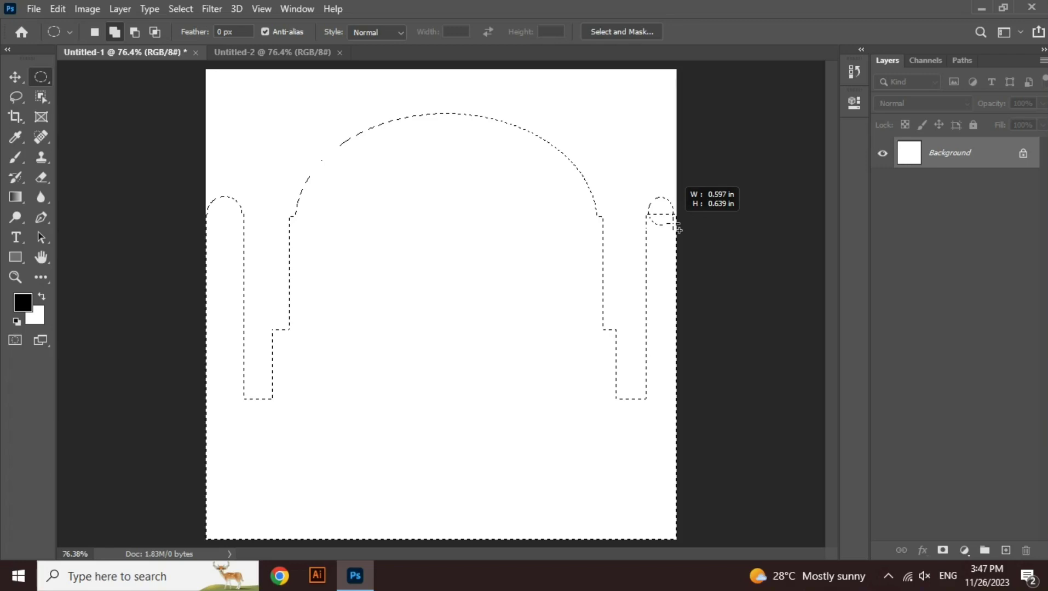
drag(678, 229, 679, 228)
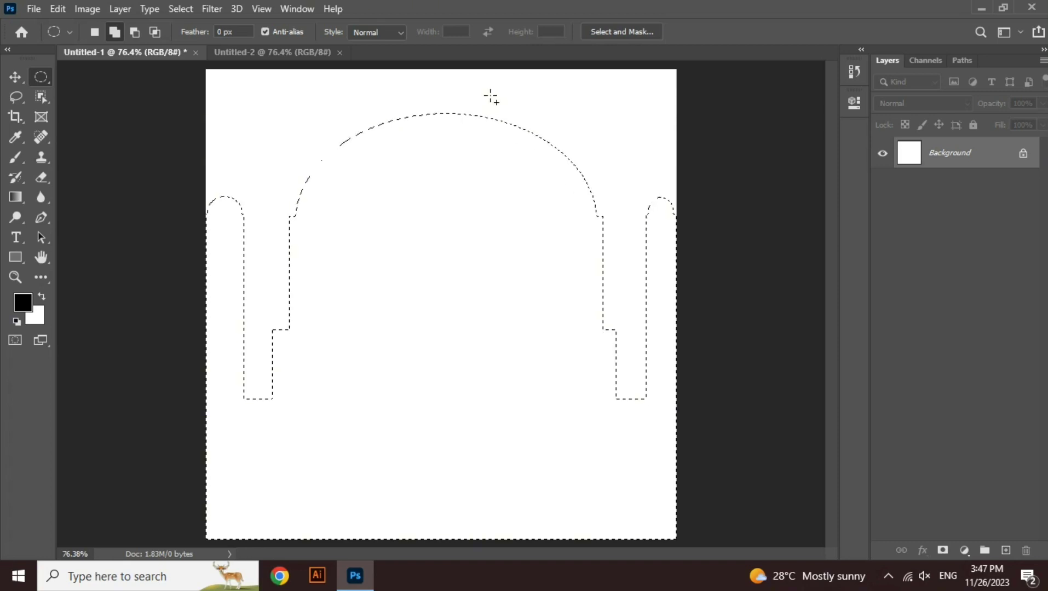
Add narrow vertical ellipses to the selection as spires on the central dome and both tower caps.
drag(433, 84, 451, 205)
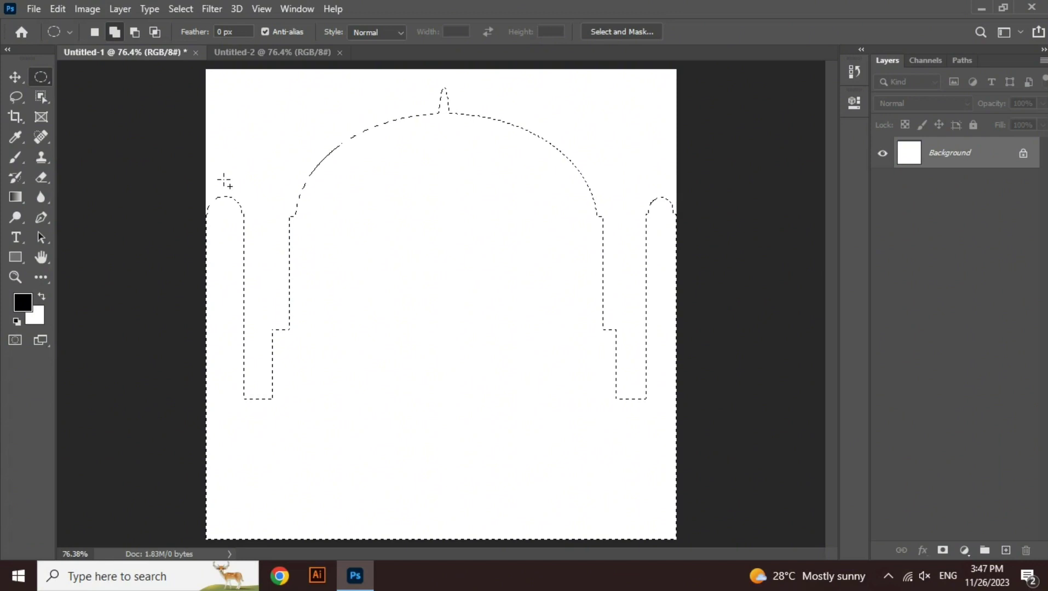
drag(223, 173, 234, 244)
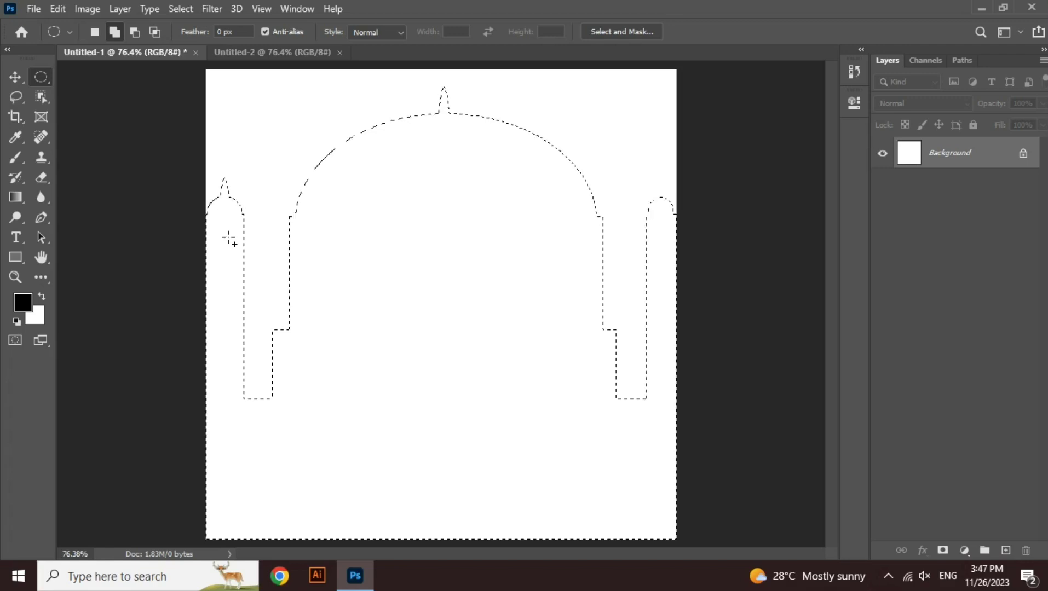
drag(657, 173, 666, 234)
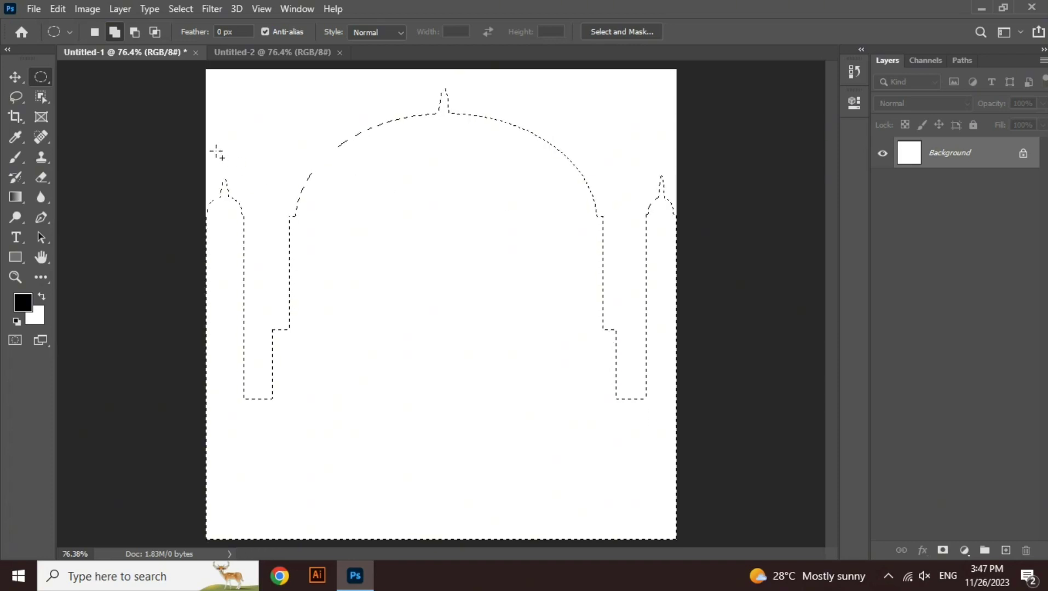
Create a new layer, fill the mosque-shaped selection with the black foreground colour, and deselect.
key(ctrl+shift+n)
key(Return)
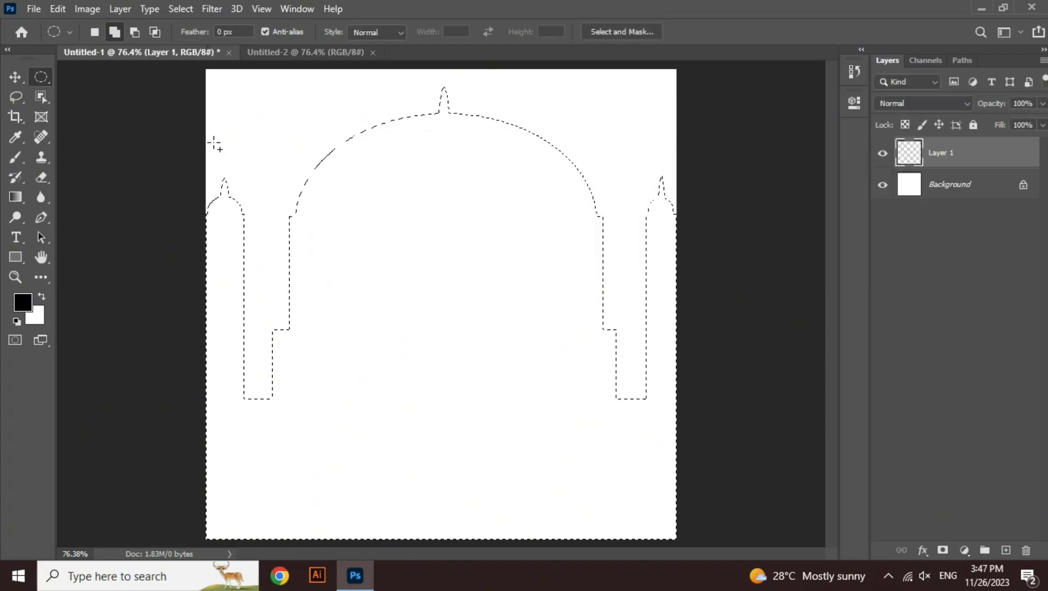
key(alt+BackSpace)
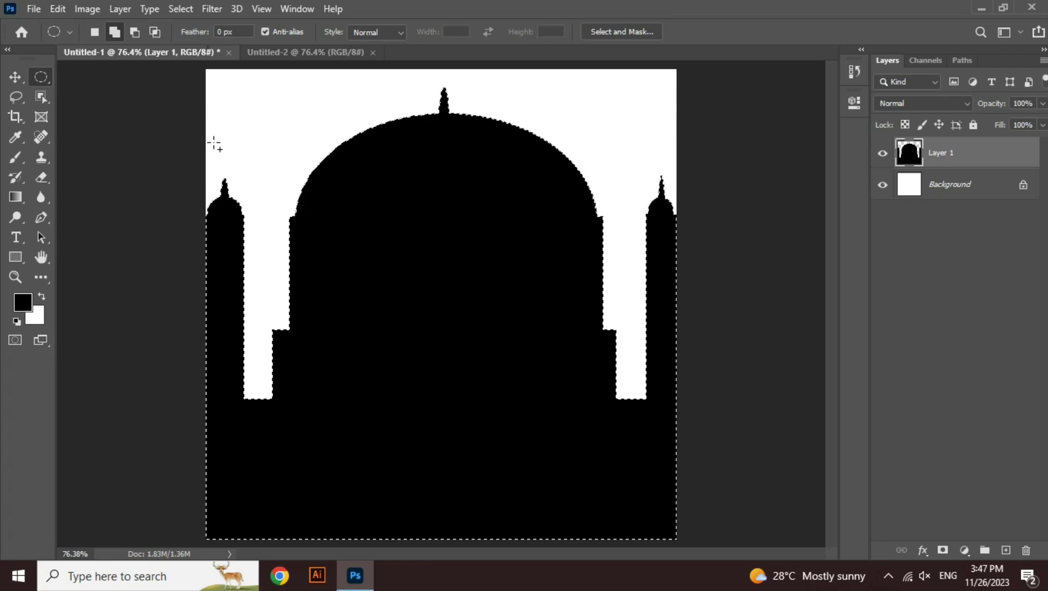
key(ctrl+d)
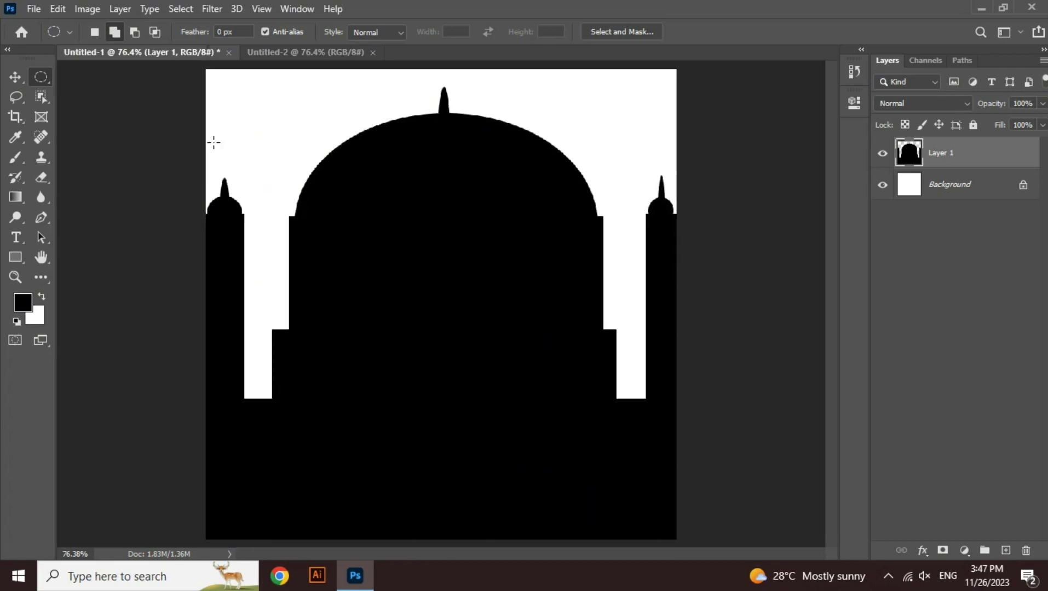
Make a crescent above the left tower's spire by subtracting an offset circle from a circular selection, and fill it black on a new layer.
key(ctrl+plus)
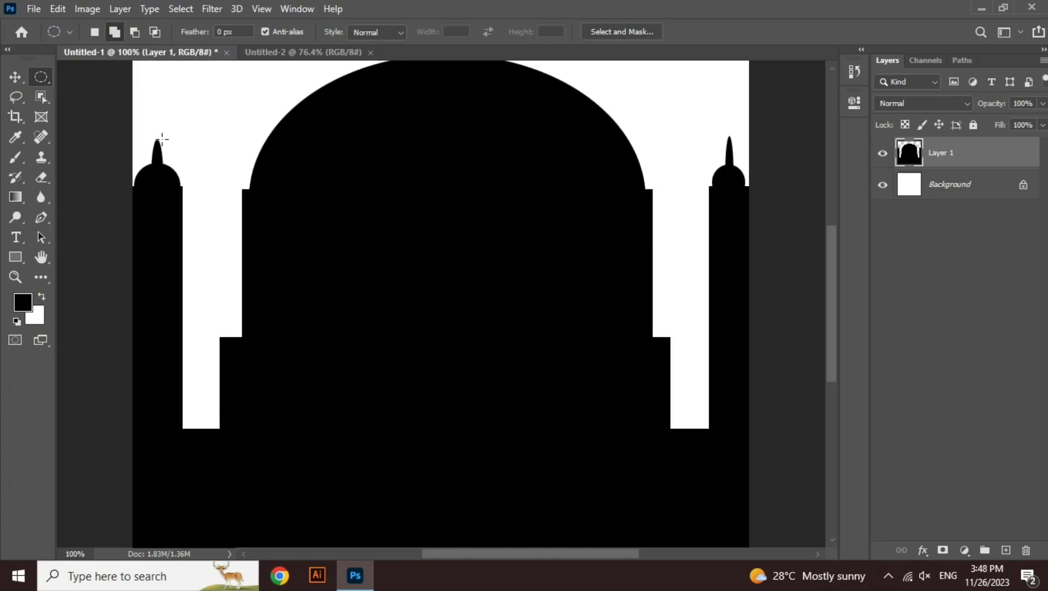
drag(143, 96, 193, 144)
click(135, 32)
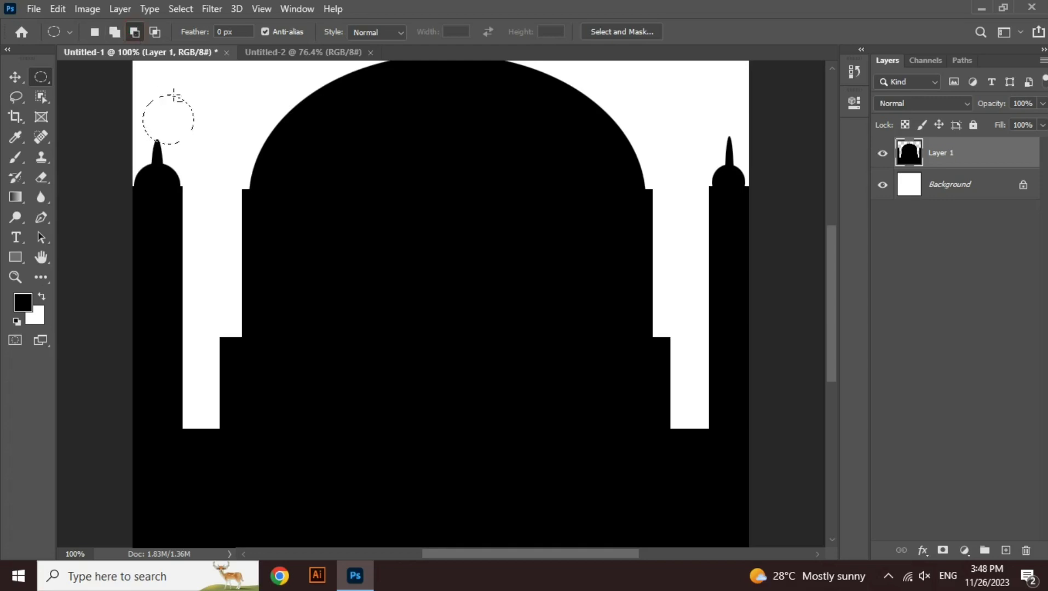
drag(159, 84, 204, 131)
key(ctrl+shift+n)
key(Return)
key(alt+BackSpace)
key(ctrl+d)
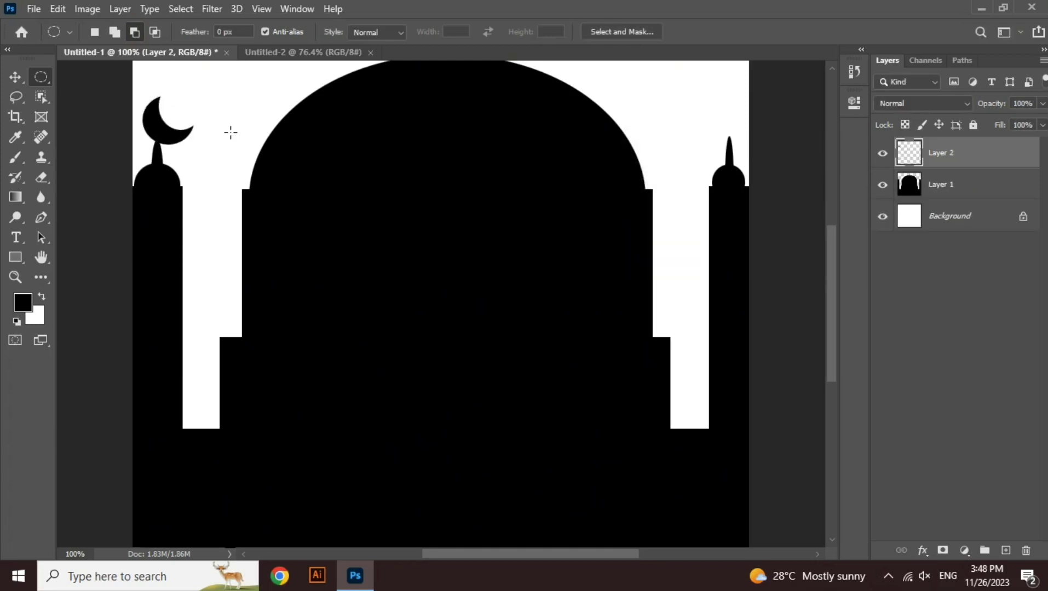
Duplicate the crescent over the right tower's spire and rotate the copy by -90 degrees.
click(15, 77)
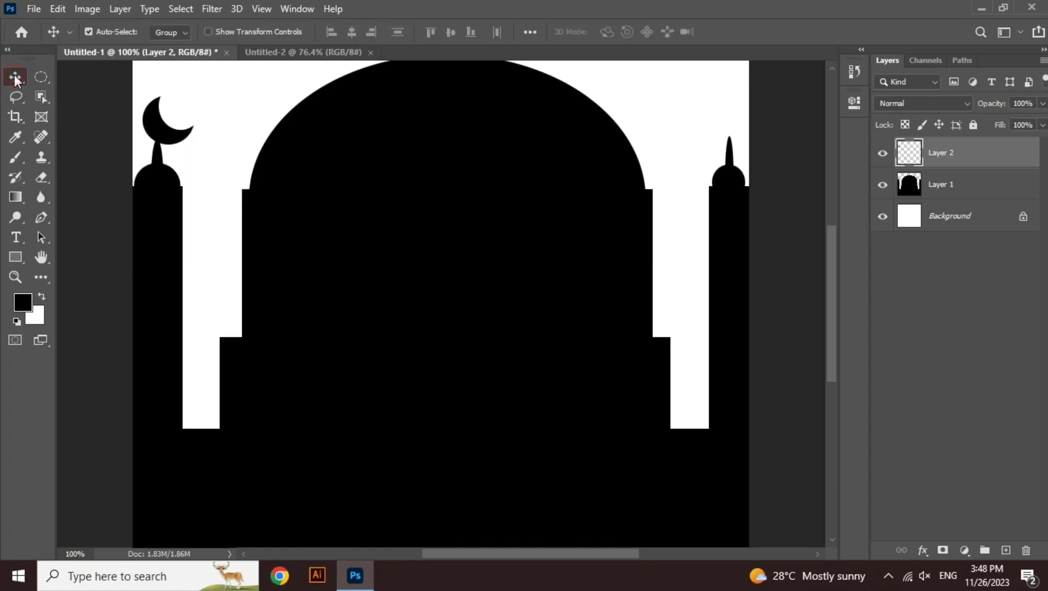
drag(167, 130, 723, 128)
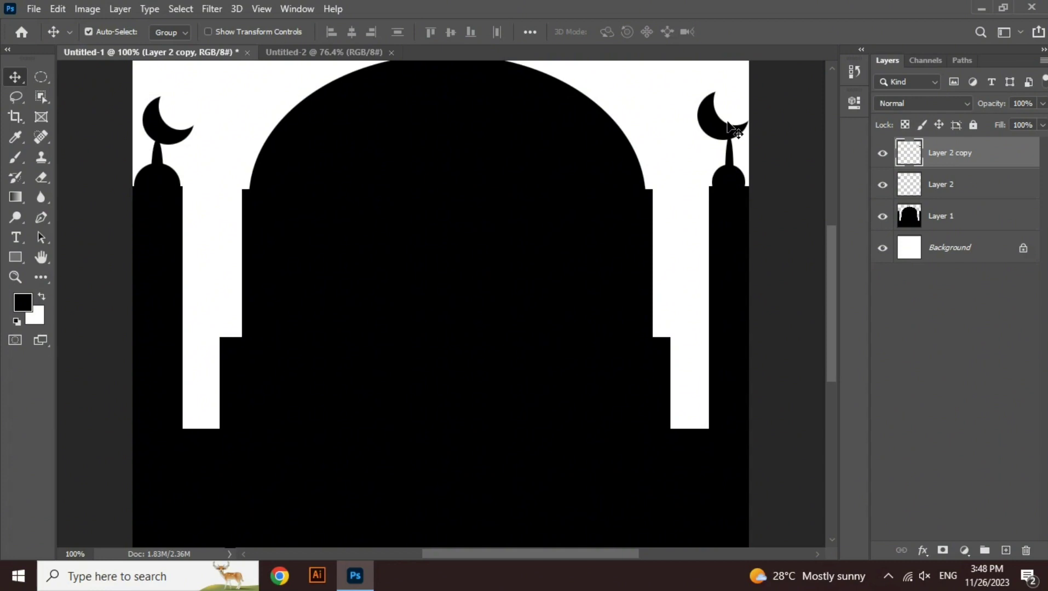
key(ctrl+t)
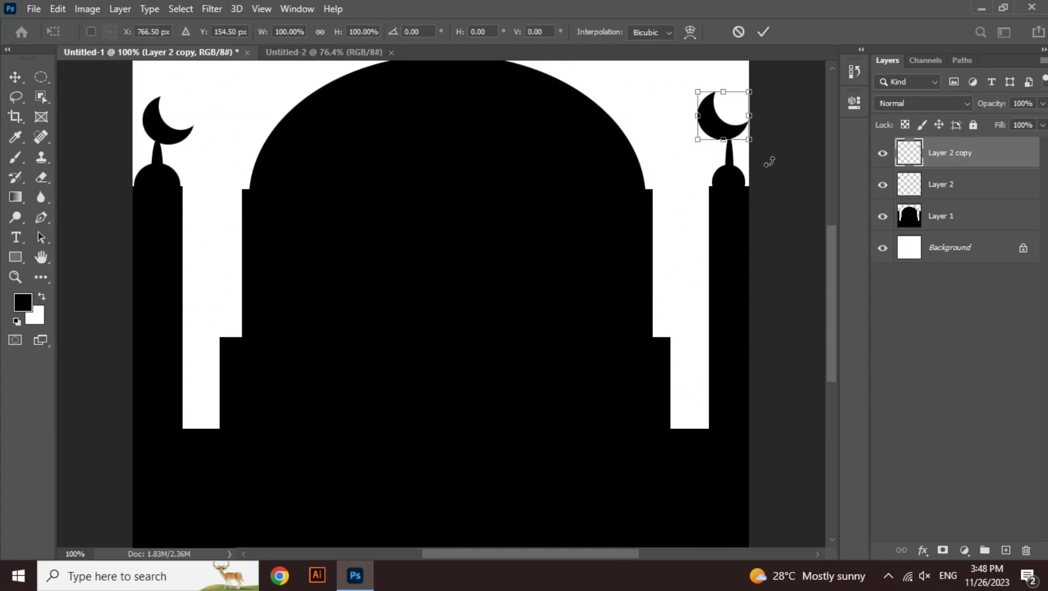
drag(763, 156, 738, 102)
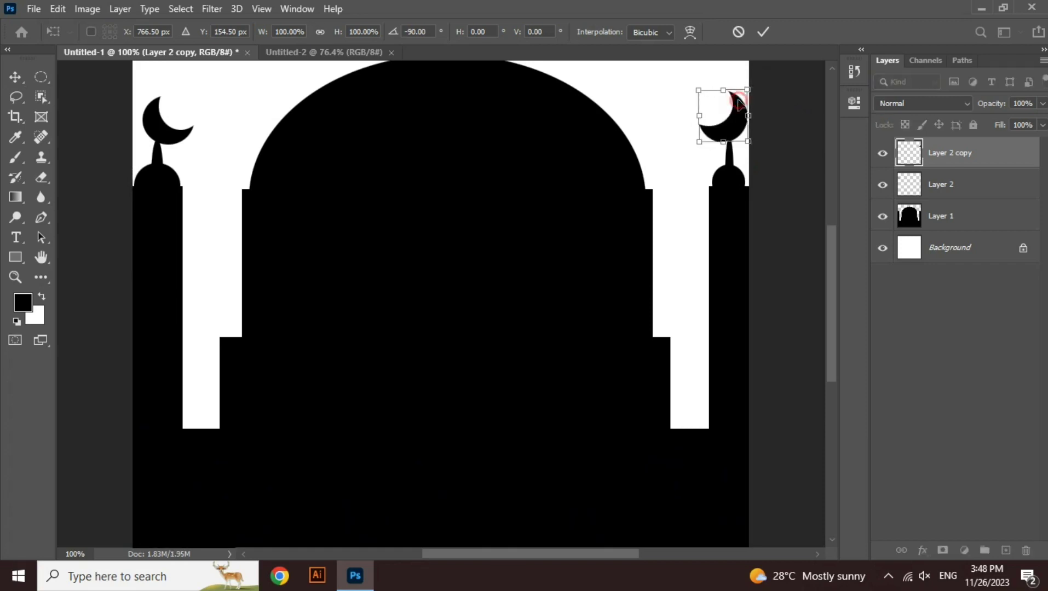
key(Return)
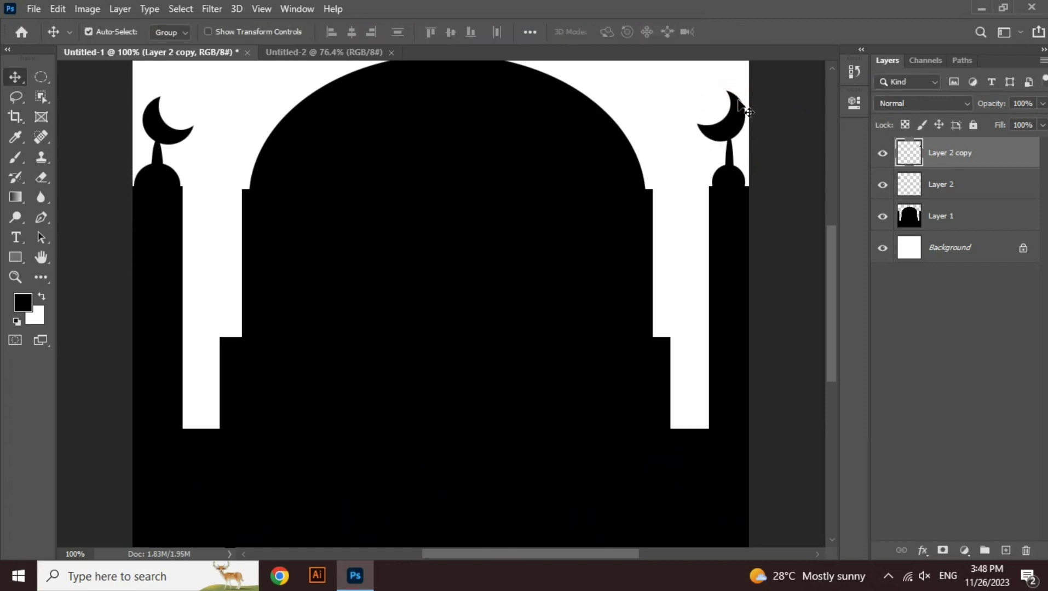
Nudge the copied crescent down and slightly left so it sits on the right tower's spire.
key(Down)
key(Left)
key(Down)
key(Left)
key(Left)
key(Down)
key(Down)
key(Right)
key(Down)
key(Down)
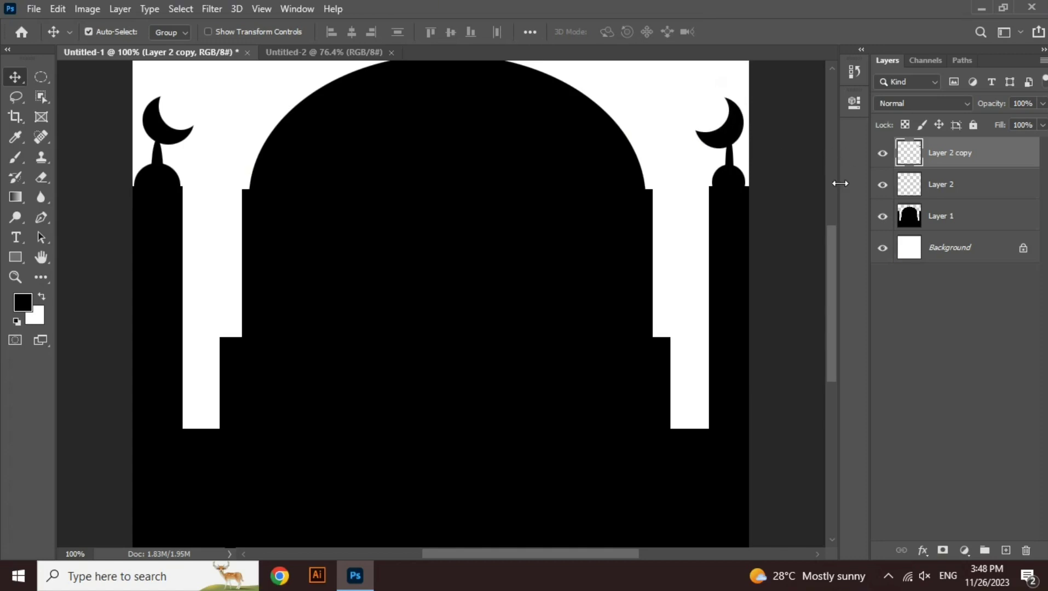
drag(836, 249, 835, 212)
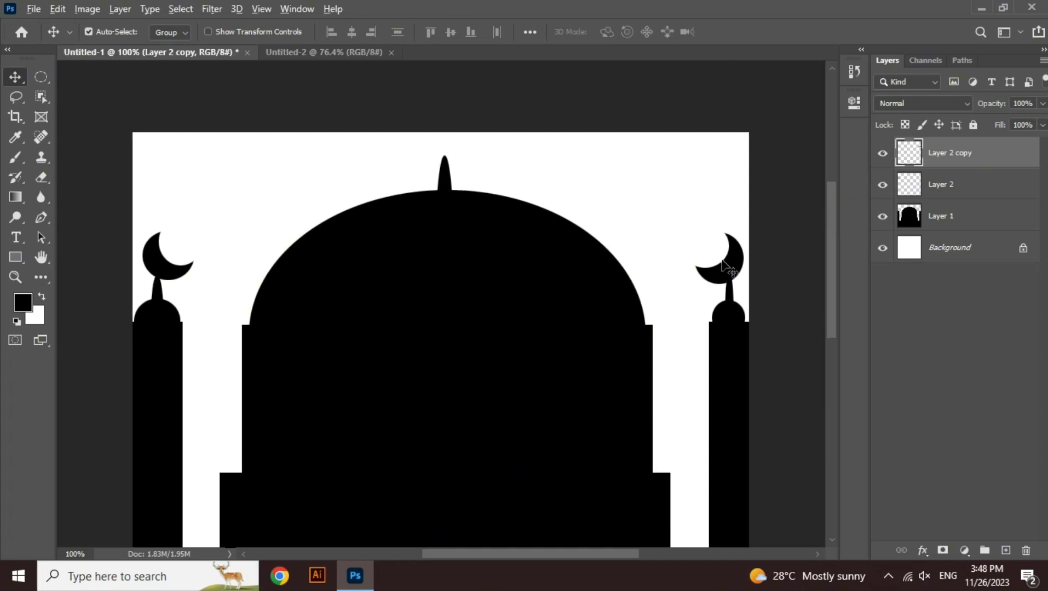
Duplicate the right tower's crescent onto the dome's spire, and shorten the mosque body from its upper edge to about 94.4% height.
drag(722, 260, 446, 158)
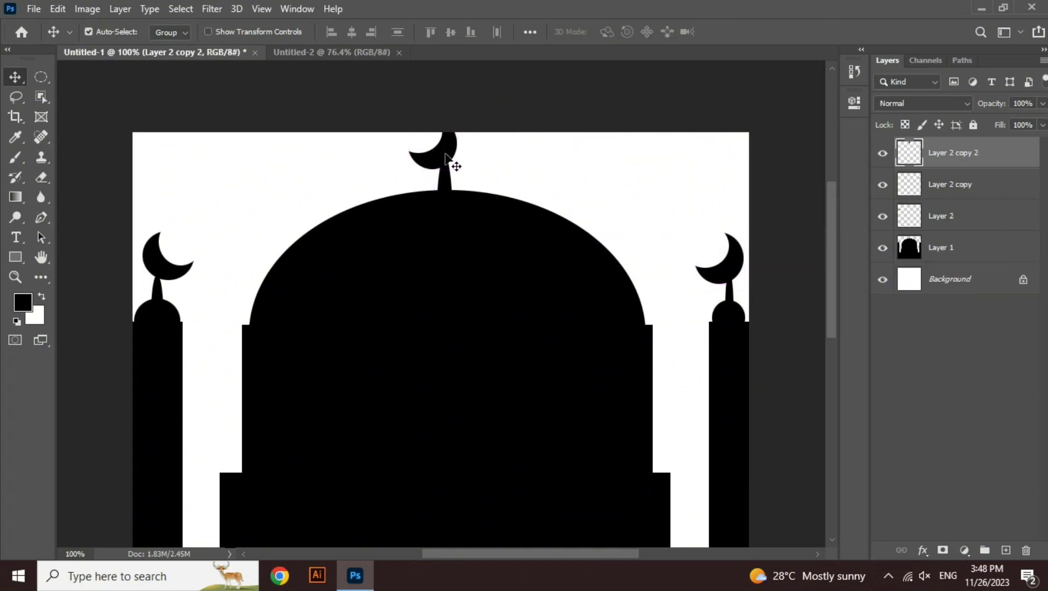
key(ctrl+0)
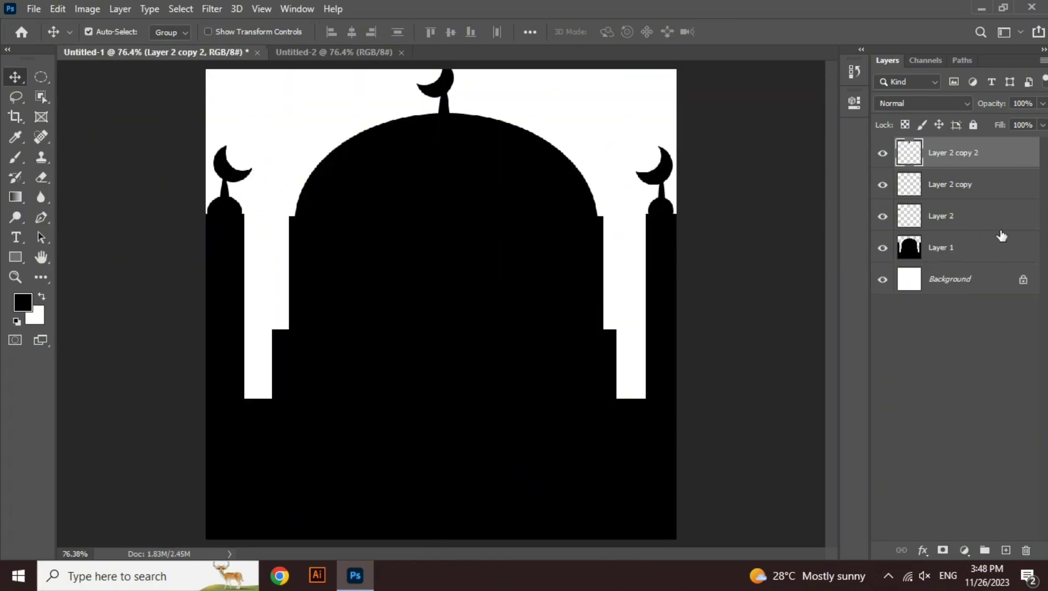
click(477, 312)
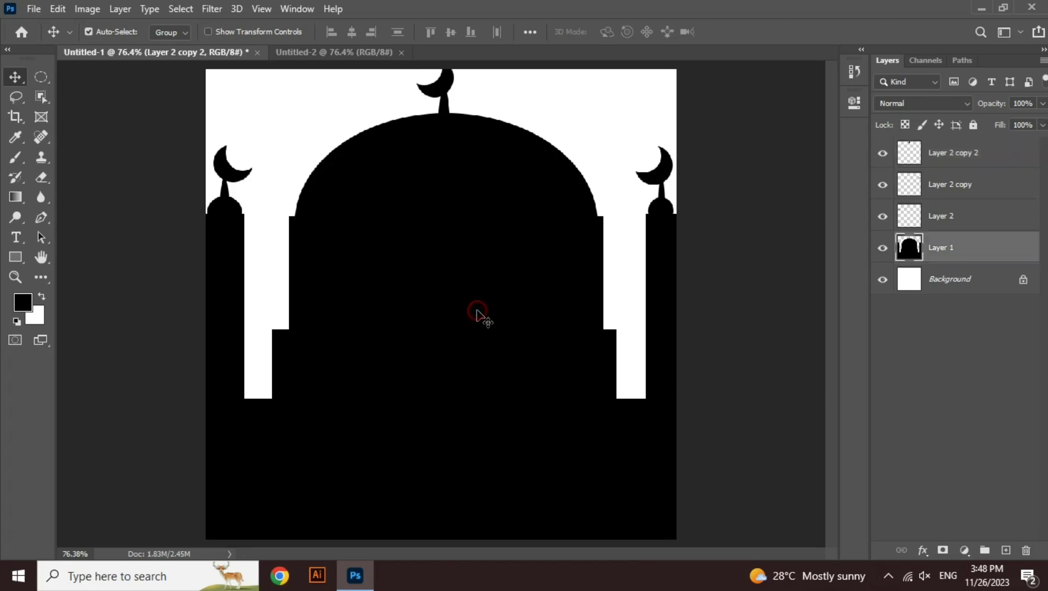
key(ctrl+t)
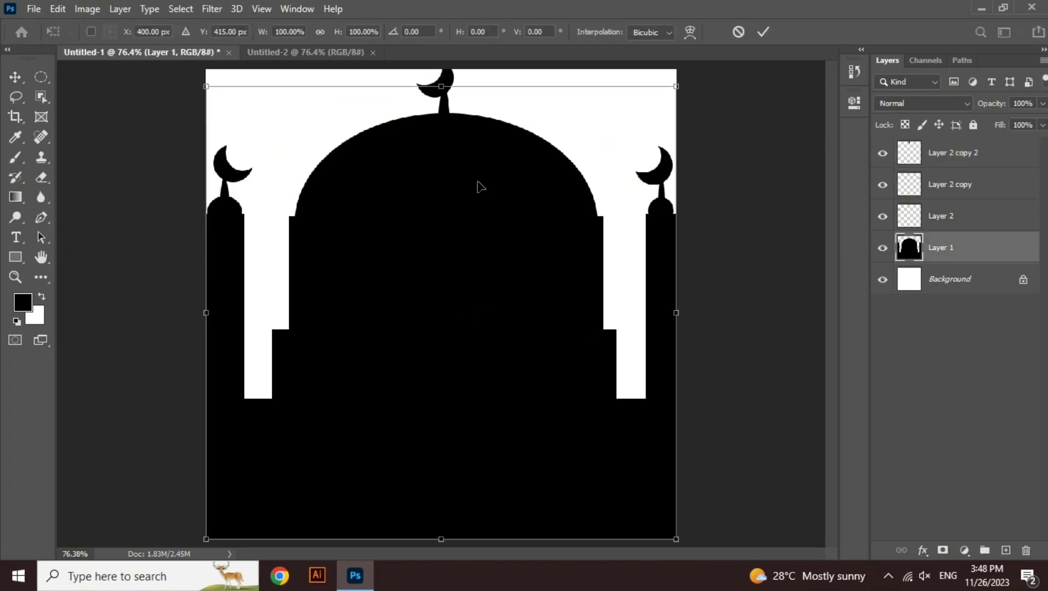
drag(441, 87, 443, 111)
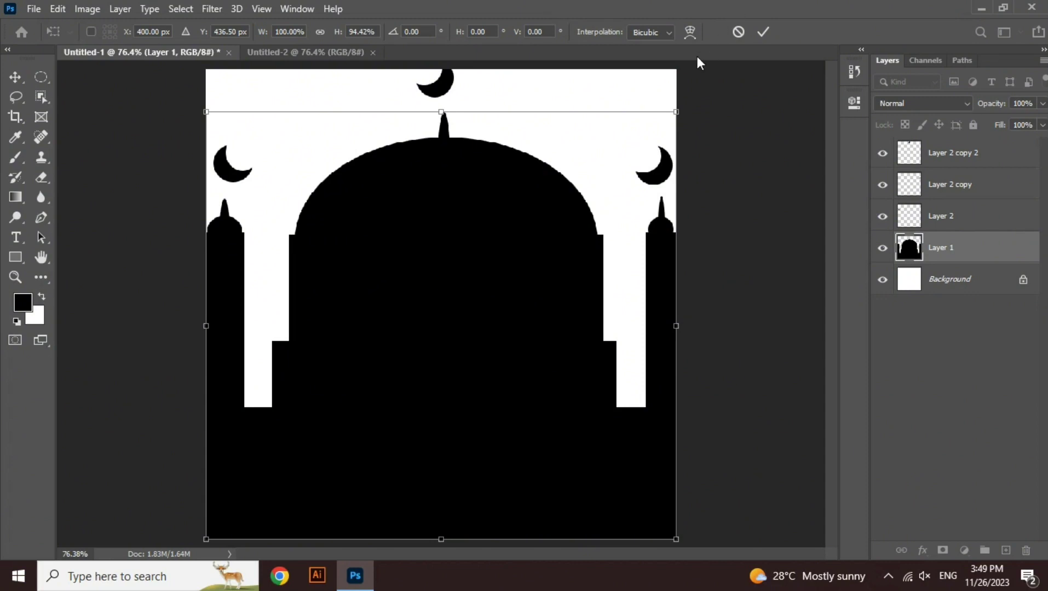
click(761, 32)
Move all three crescents down so they sit on the spires of the shortened mosque.
drag(231, 174, 233, 191)
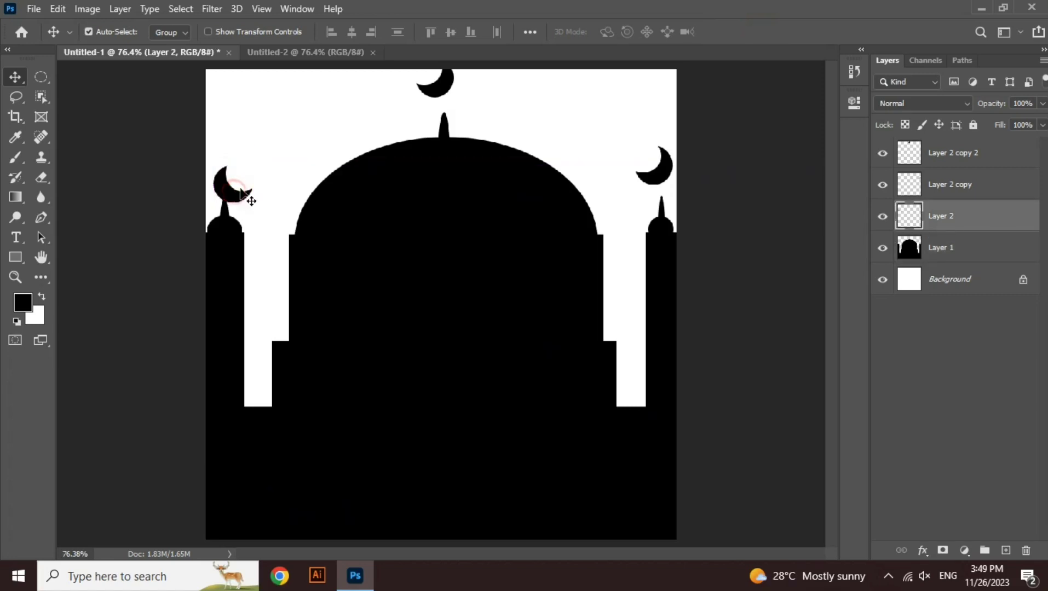
drag(664, 171, 664, 190)
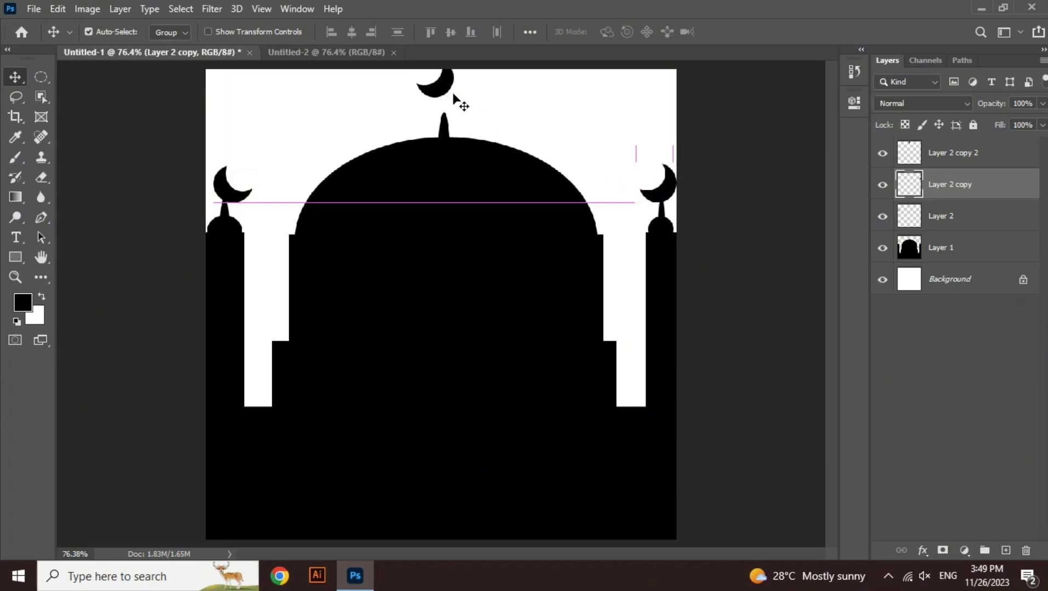
drag(448, 91, 448, 108)
Scale the dome's crescent up to about 146% and nudge it up and left so it sits on the spire within the canvas.
key(ctrl+t)
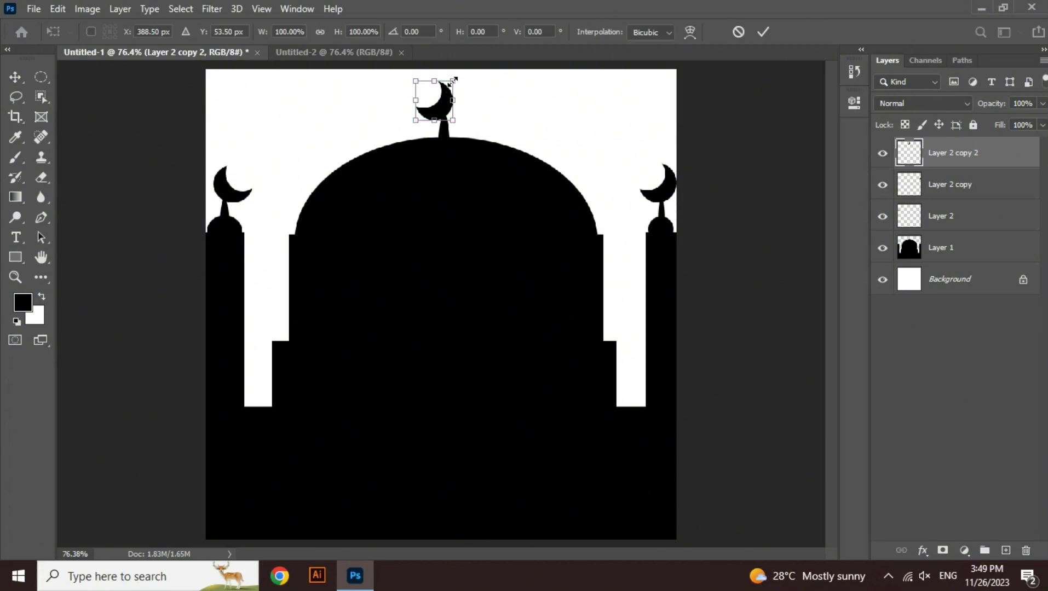
drag(452, 82, 464, 72)
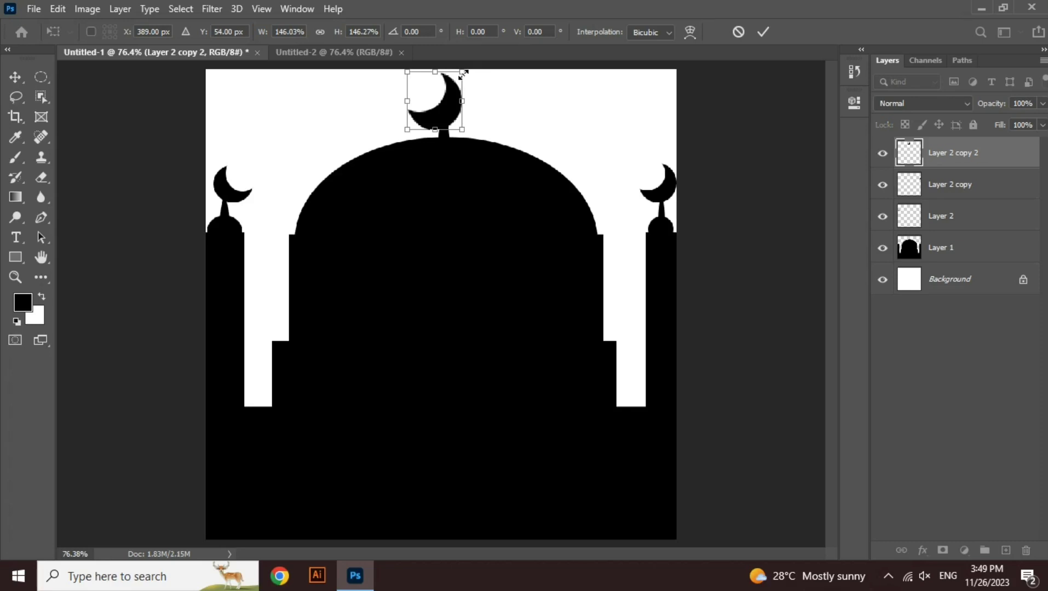
key(Return)
key(shift+Up)
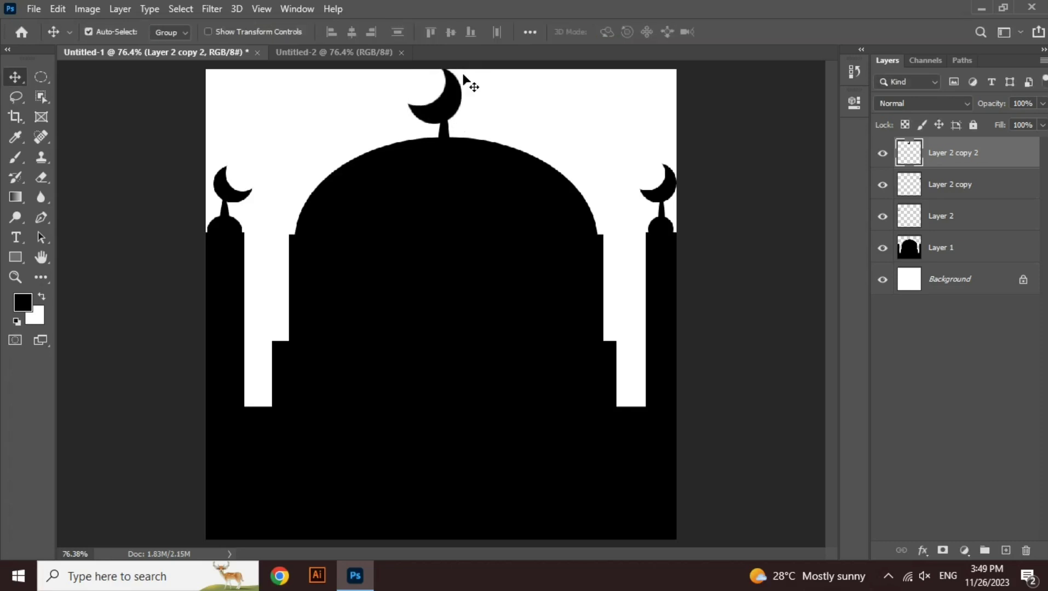
key(shift+Left)
key(Down)
key(Down)
key(Down)
key(Down)
key(Down)
key(Down)
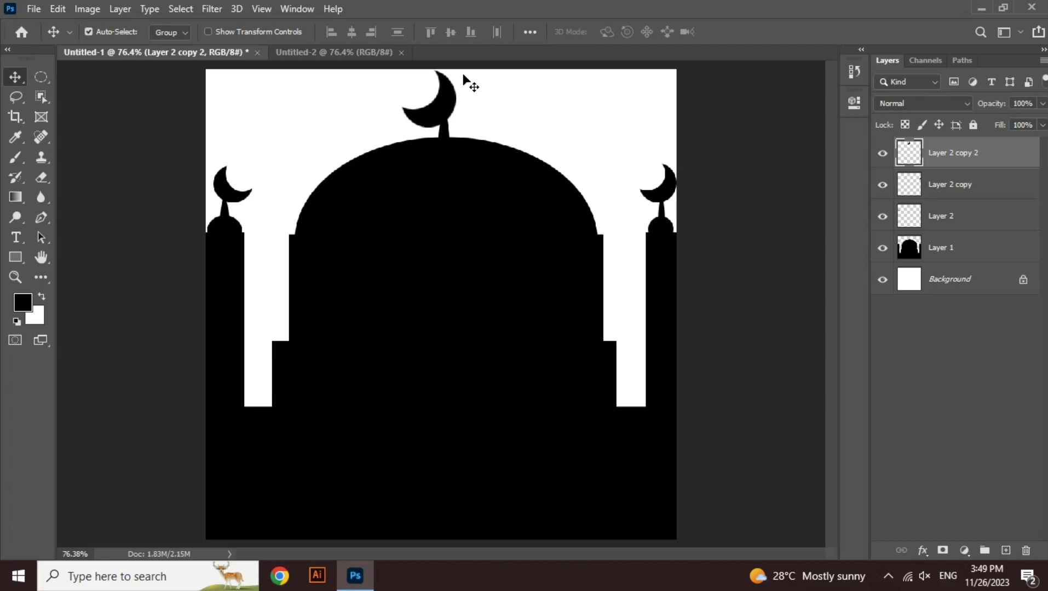
Shorten the mosque body slightly more from its upper edge and lower the crescents to match its spires.
click(460, 205)
key(ctrl+t)
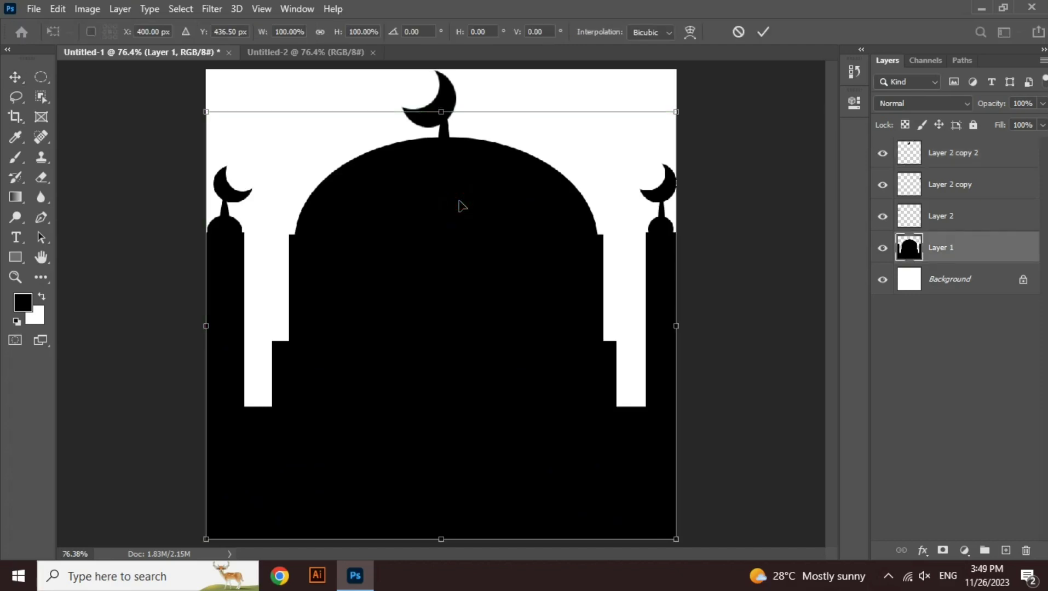
drag(442, 111, 441, 127)
key(Return)
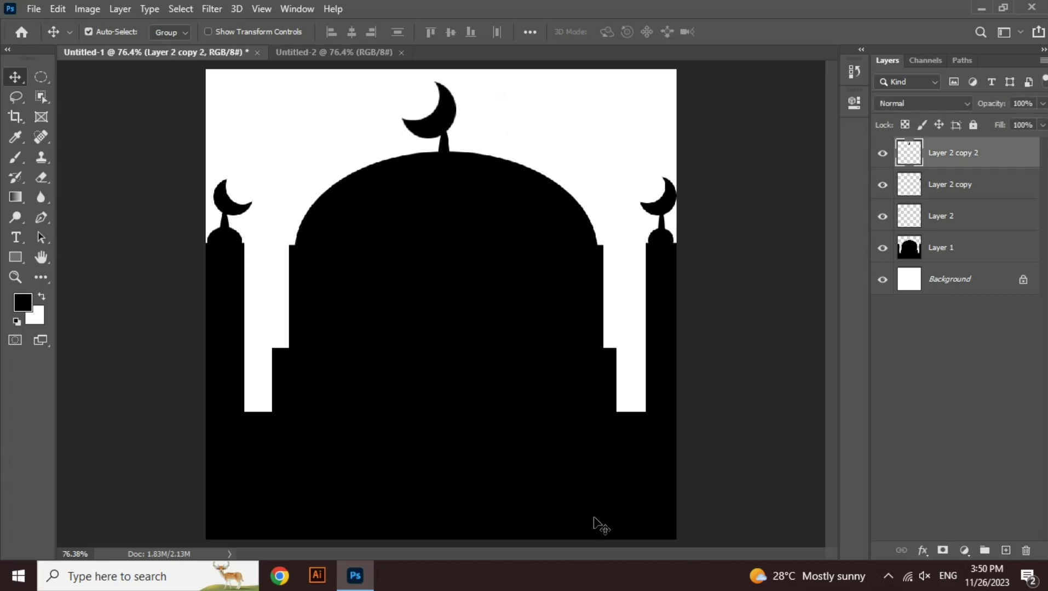
Make a doorway by filling a rectangular selection at the mosque's lower middle with the white background colour on a new layer, and deselect.
click(43, 78)
click(90, 79)
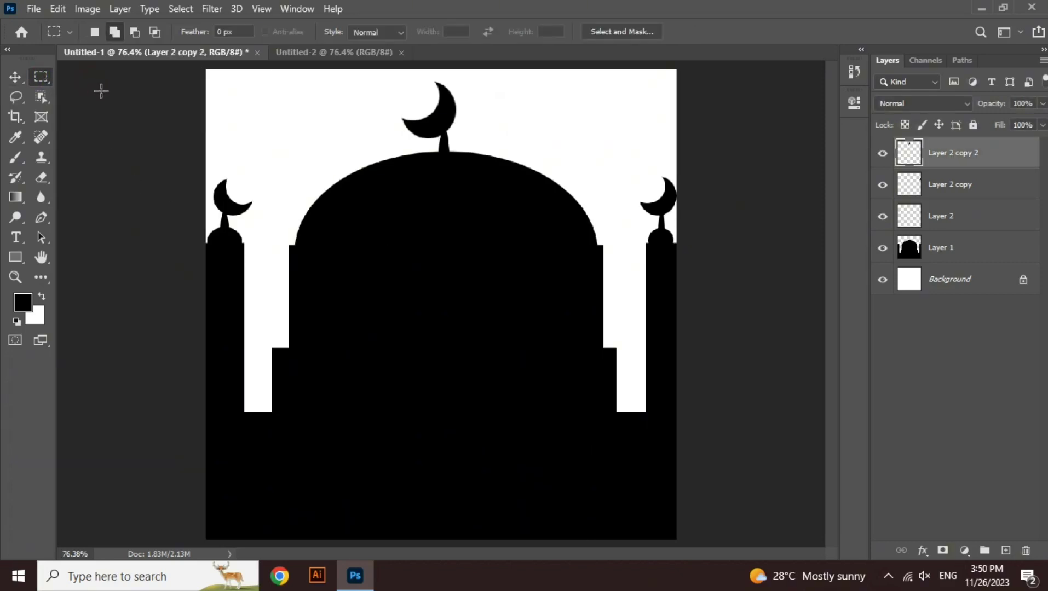
drag(379, 370, 519, 544)
key(ctrl+shift+n)
key(Return)
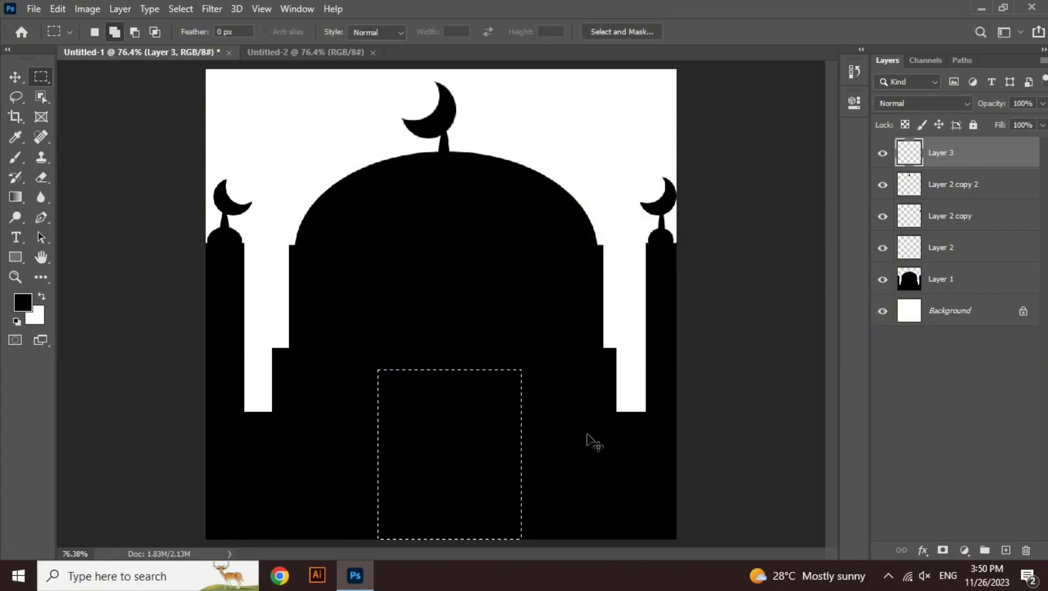
key(ctrl+BackSpace)
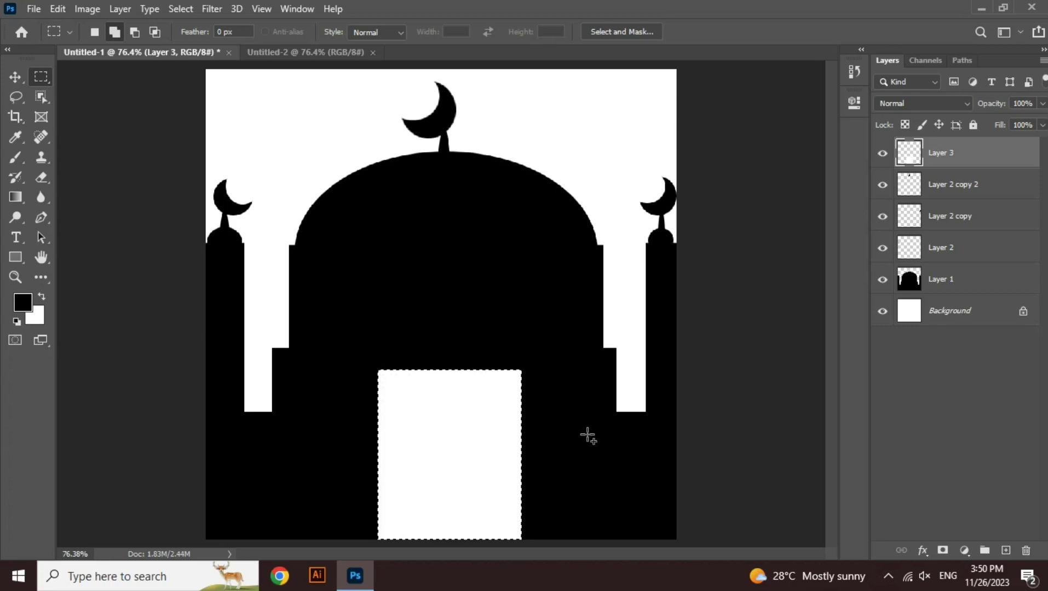
key(ctrl+d)
Set alignment to Canvas and centre the white doorway horizontally on the canvas.
click(15, 78)
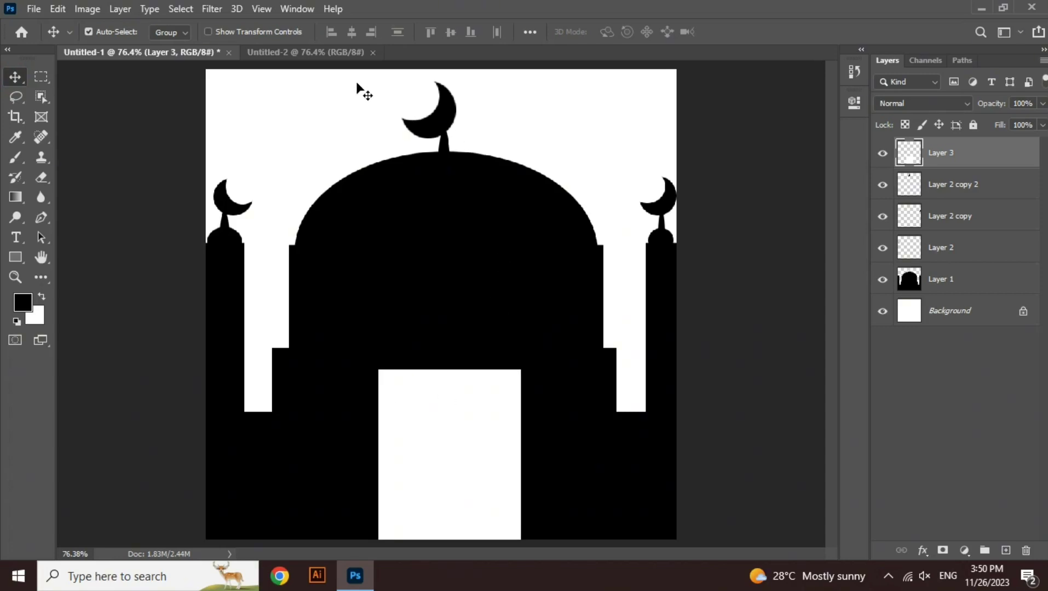
click(353, 32)
click(530, 33)
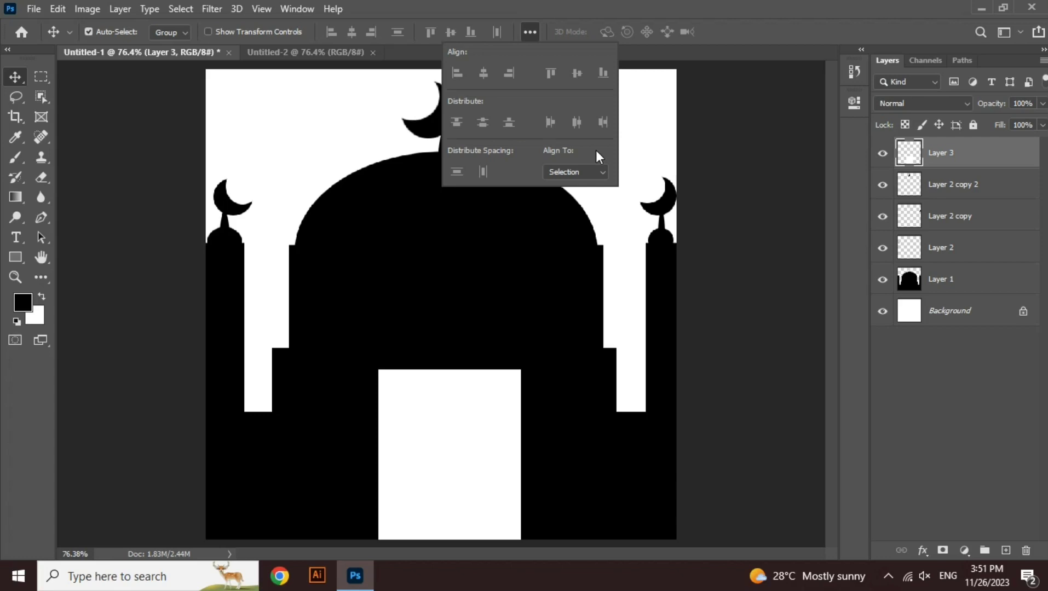
click(601, 172)
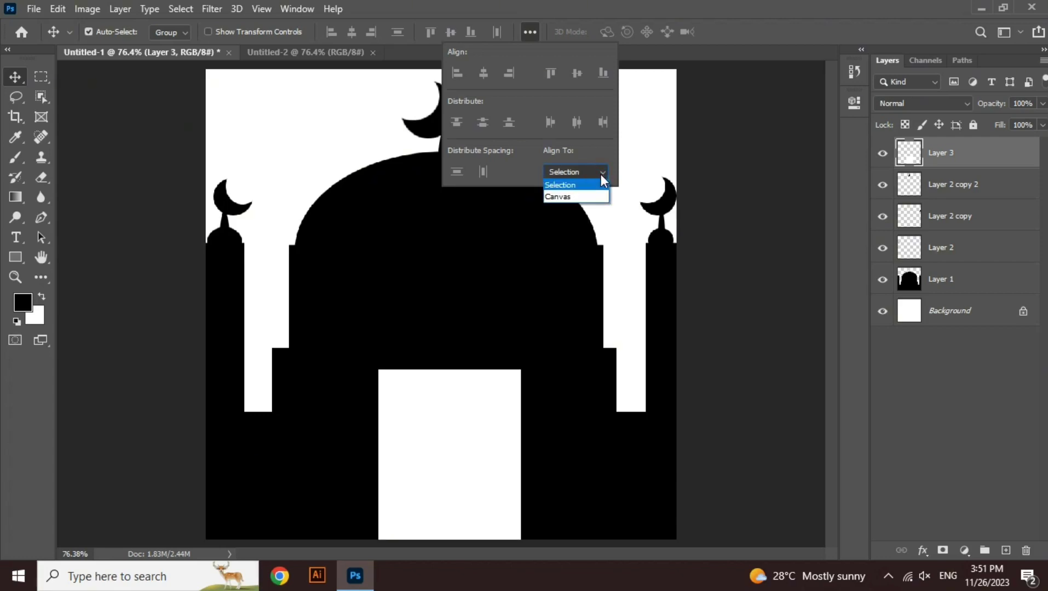
click(588, 198)
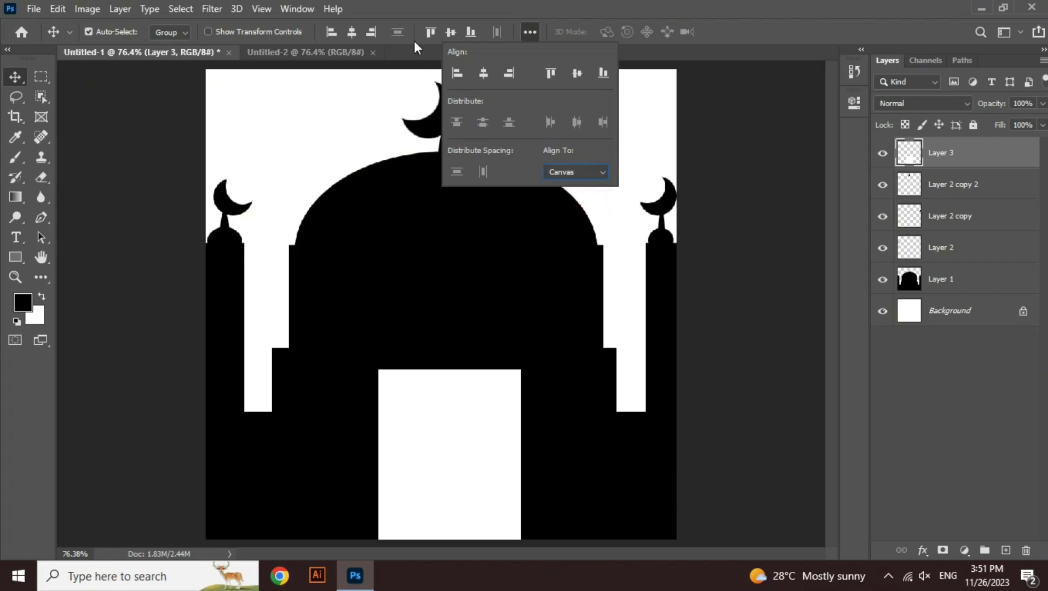
click(401, 3)
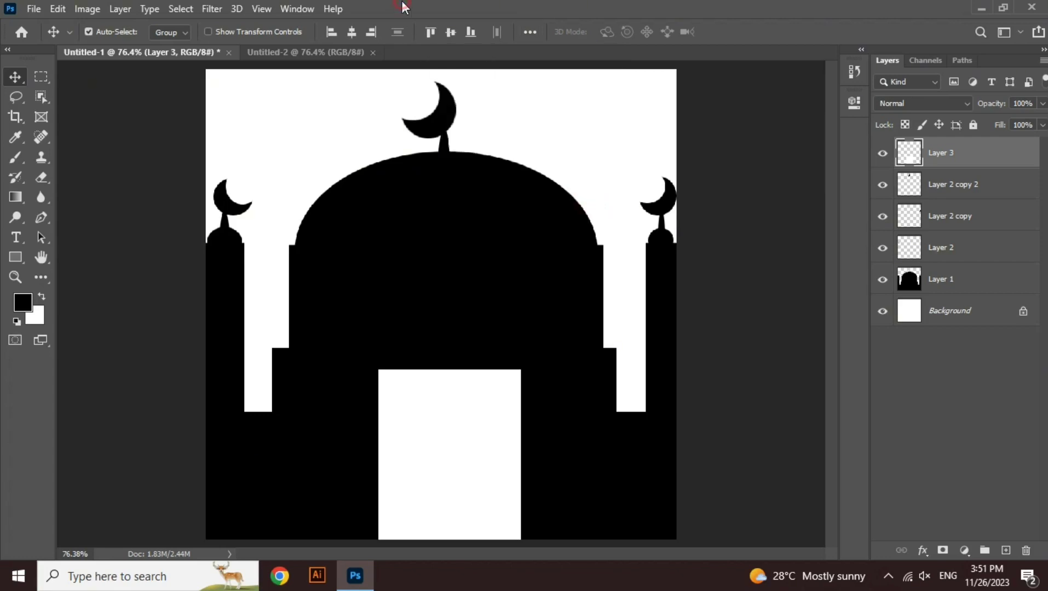
click(351, 36)
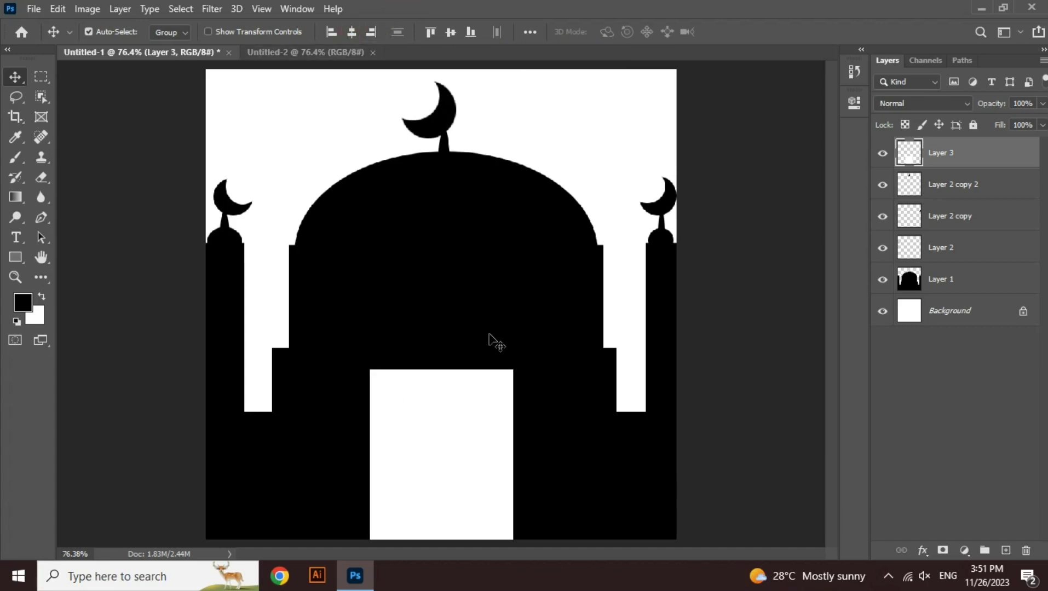
Divide the doorway into two panels with a narrow vertical rectangle filled black on a new layer down its middle, and deselect.
key(ctrl+minus)
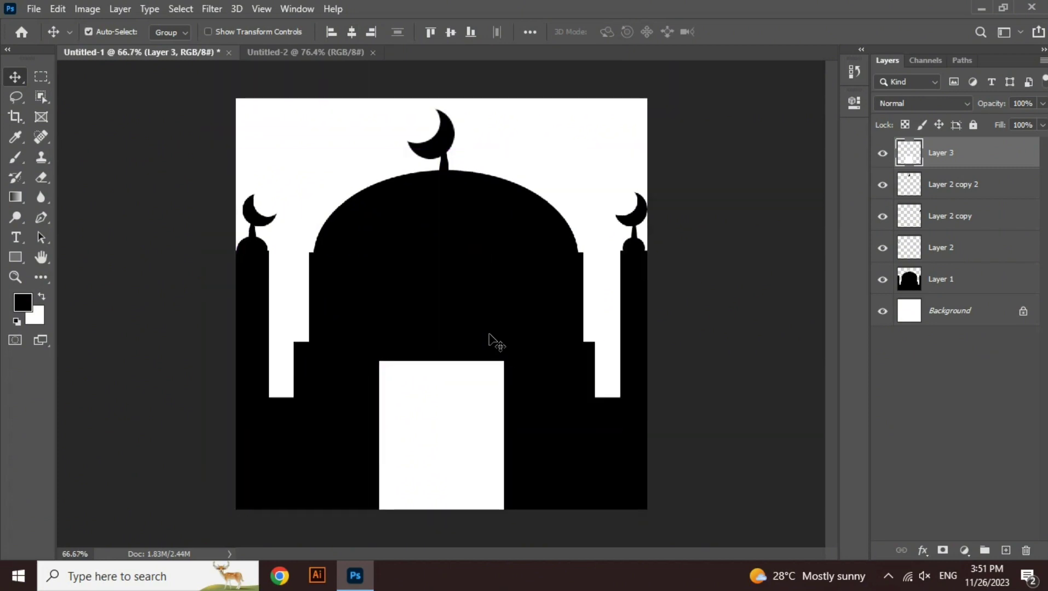
click(47, 78)
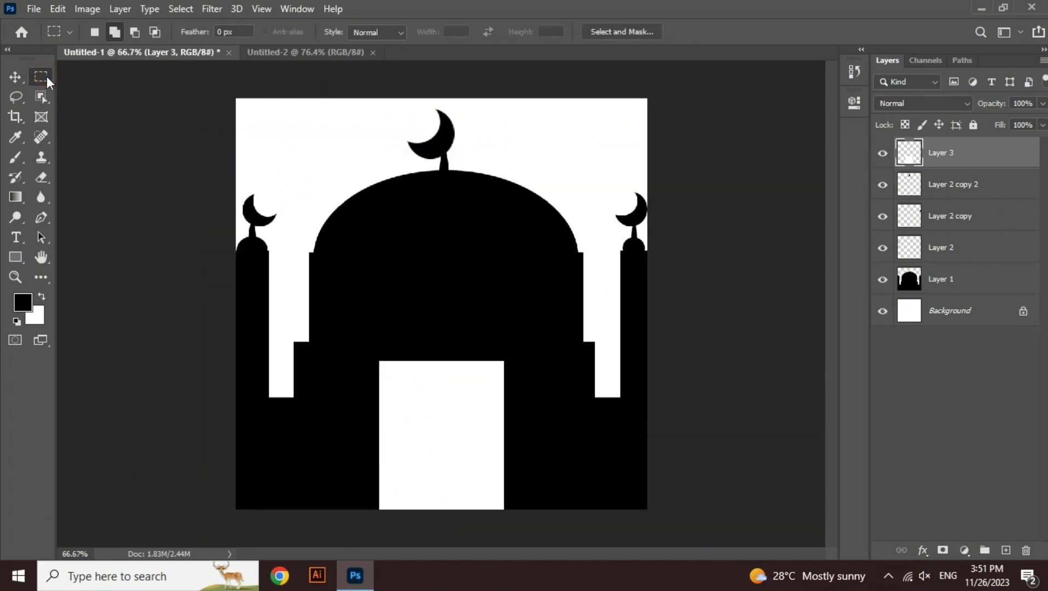
drag(437, 349, 444, 528)
key(ctrl+shift+n)
key(Return)
key(alt+BackSpace)
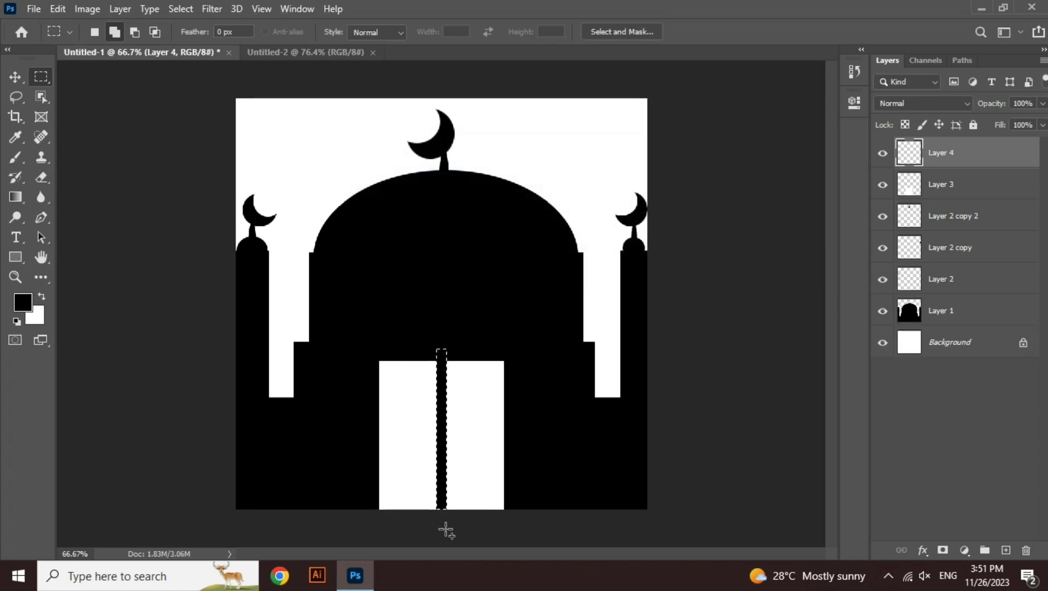
key(ctrl+d)
key(v)
Add a small black elliptical doorknob on a new layer beside the left panel's inner edge, and duplicate it onto the right panel.
key(ctrl+plus)
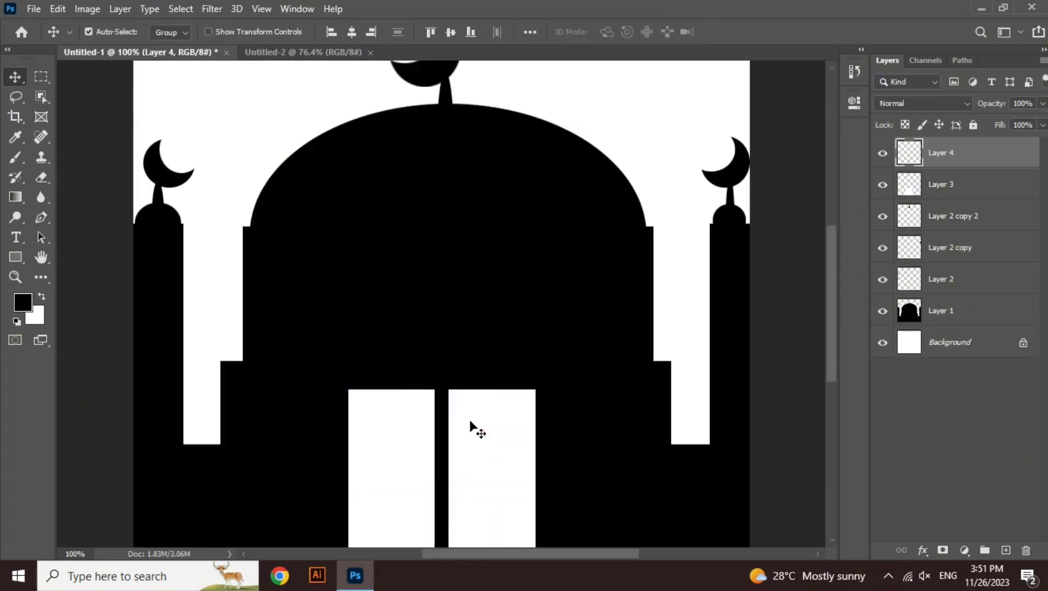
scroll(832, 337, down, 5)
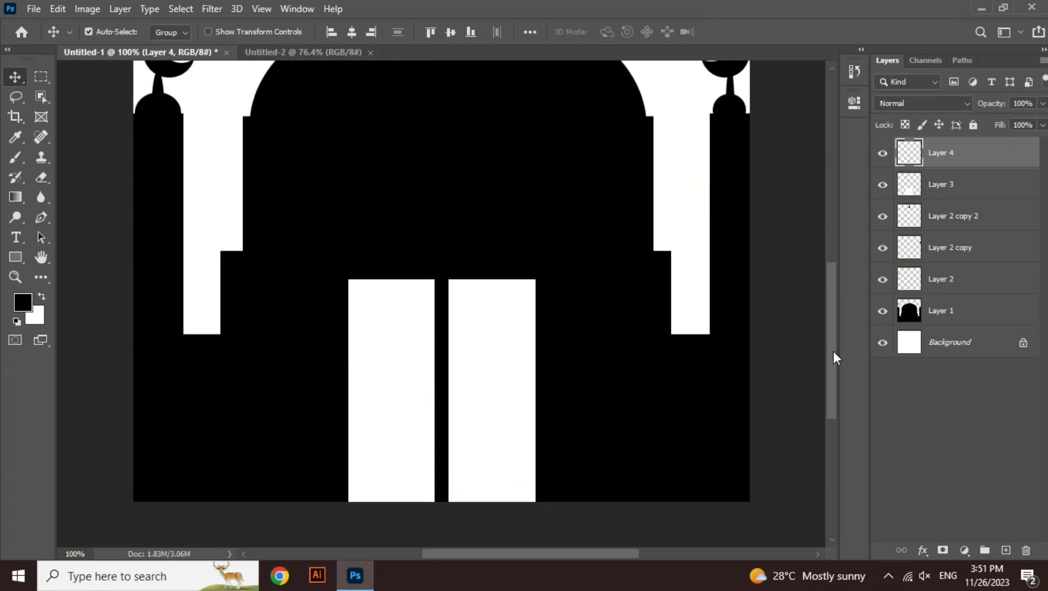
click(38, 79)
click(113, 92)
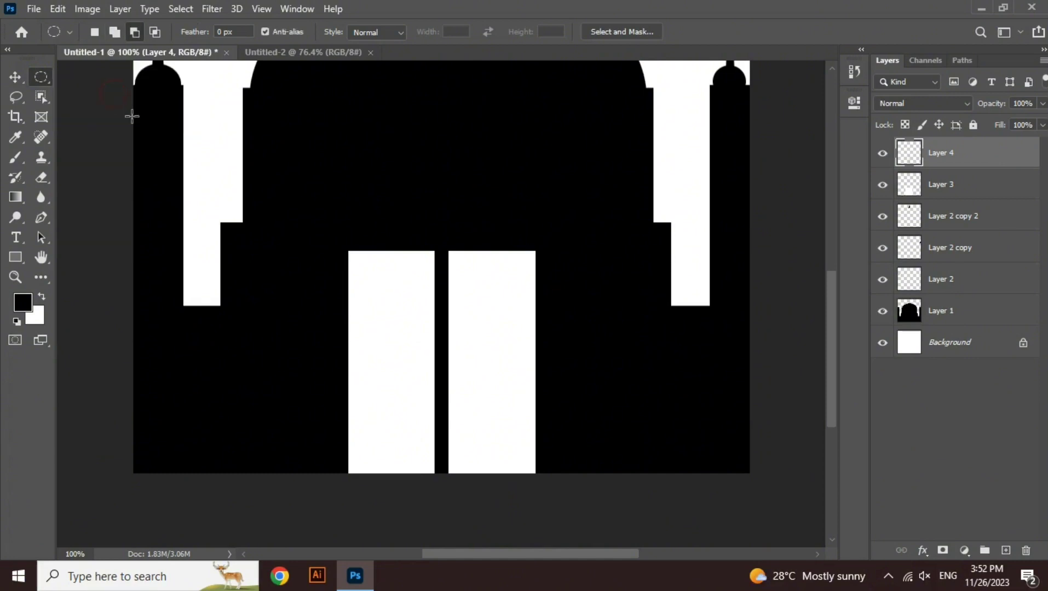
drag(414, 365, 430, 385)
key(ctrl+shift+n)
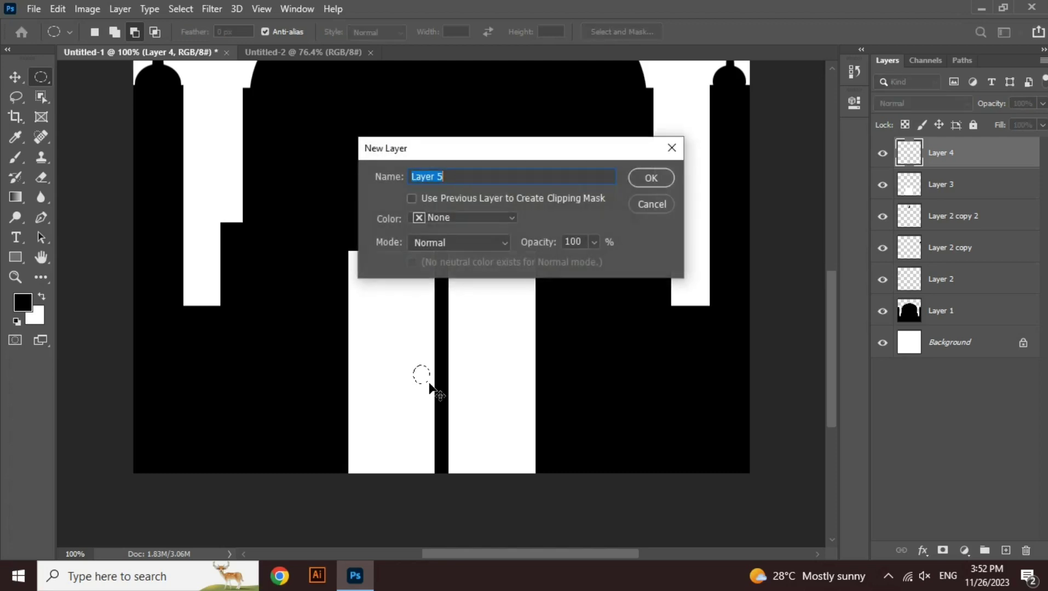
key(Return)
key(alt+BackSpace)
key(ctrl+d)
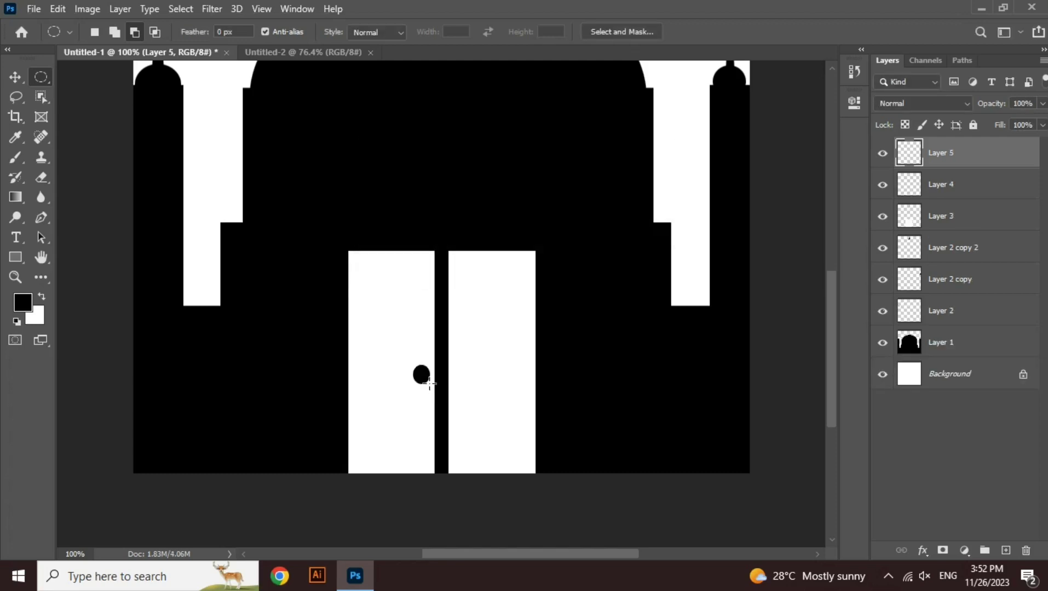
click(16, 77)
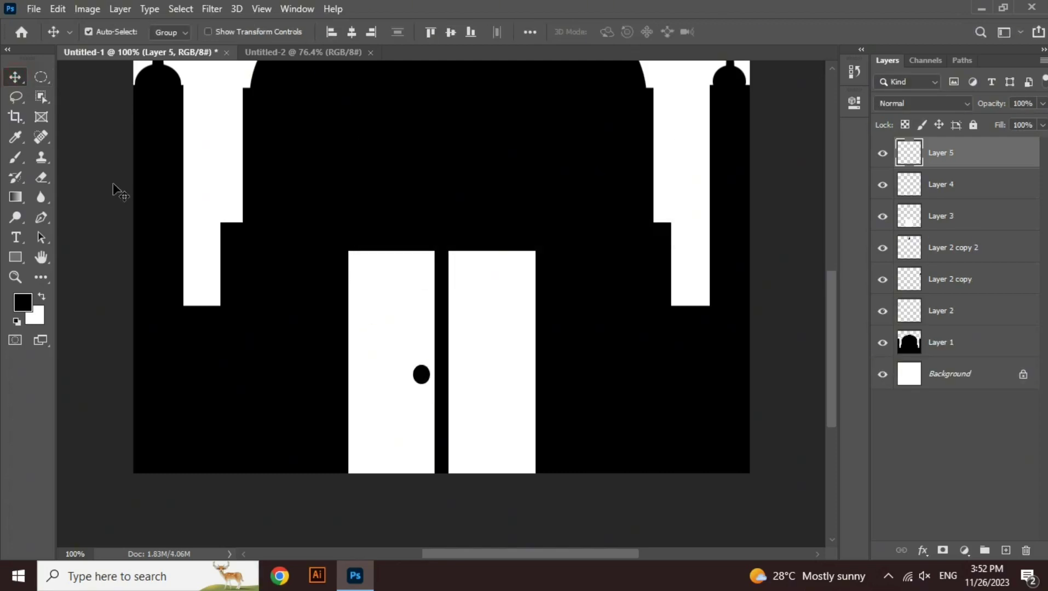
drag(419, 378, 463, 382)
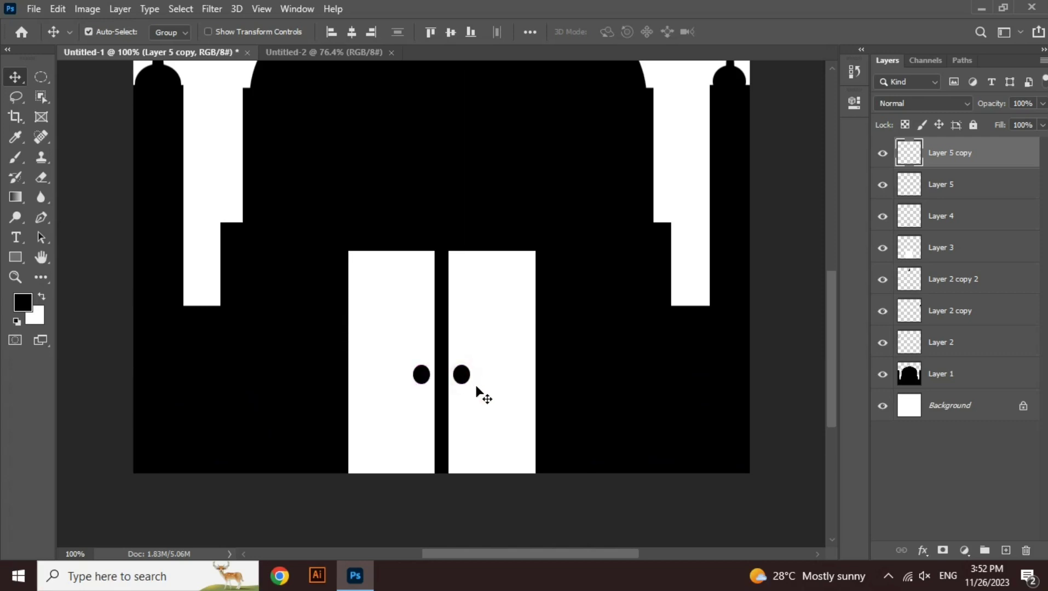
Switch to the Untitled-2 document and create a black circle from an elliptical selection on a new layer at the canvas's left half, and deselect.
key(ctrl+Tab)
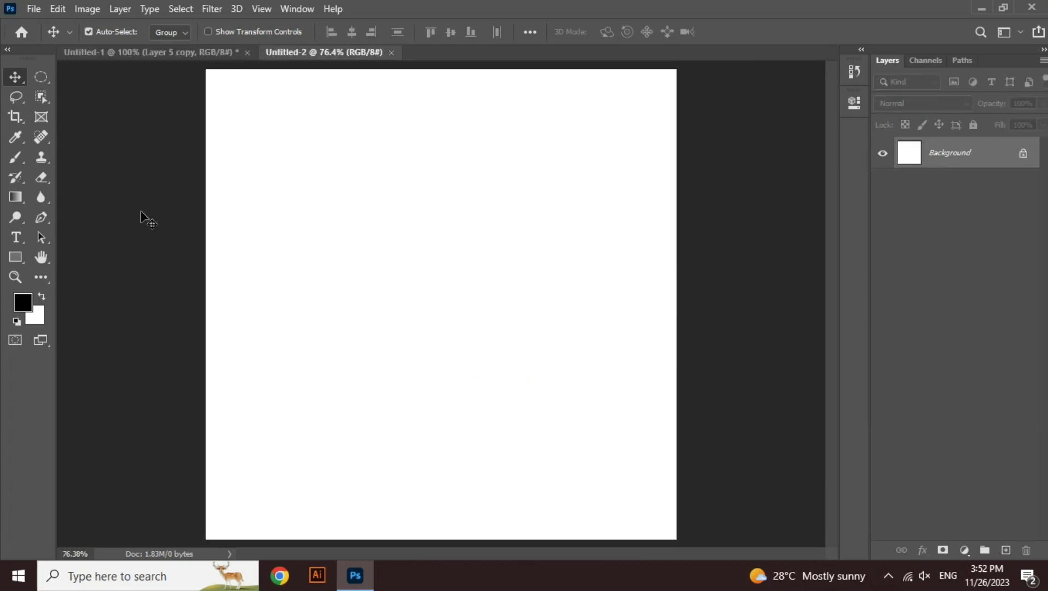
click(42, 75)
drag(232, 245, 362, 378)
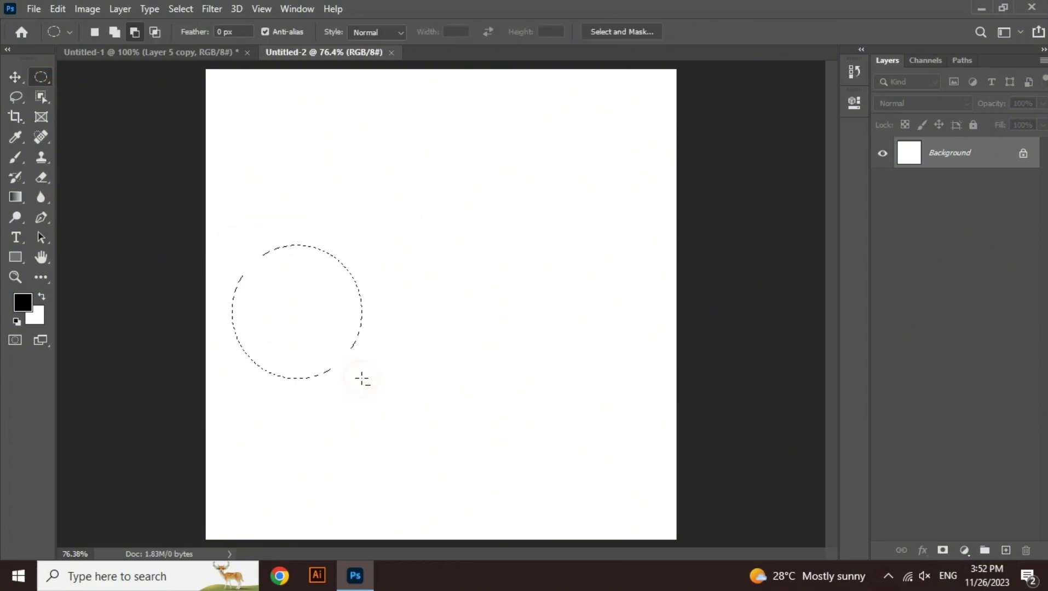
key(ctrl+shift+n)
key(Return)
key(alt+BackSpace)
key(ctrl+d)
key(v)
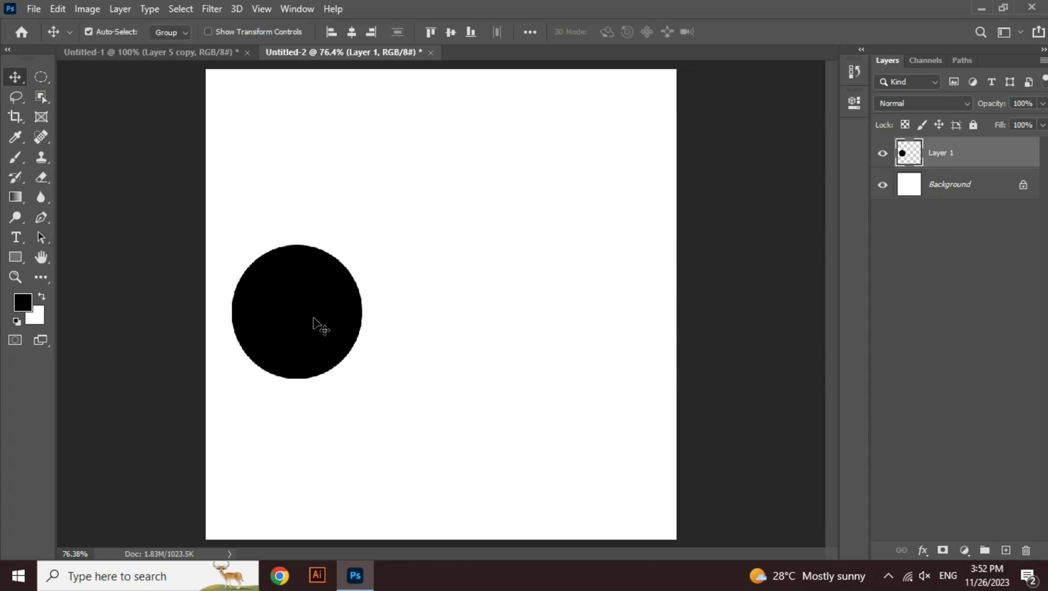
Try duplicating the black circle straight across to the canvas's right half, and undo the duplication.
drag(307, 311, 519, 296)
key(alt+shift)
key(alt+shift)
key(ctrl+z)
click(519, 296)
Switch to the Untitled-1 document and add a white rectangle on a new layer at the mosque's lower-left base, and deselect.
key(ctrl+Tab)
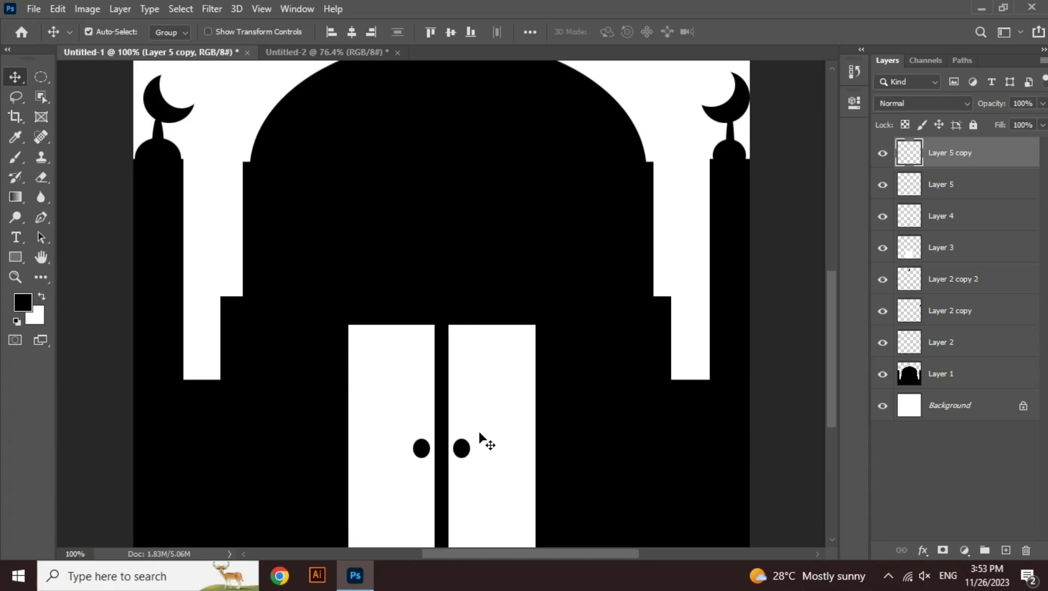
click(41, 78)
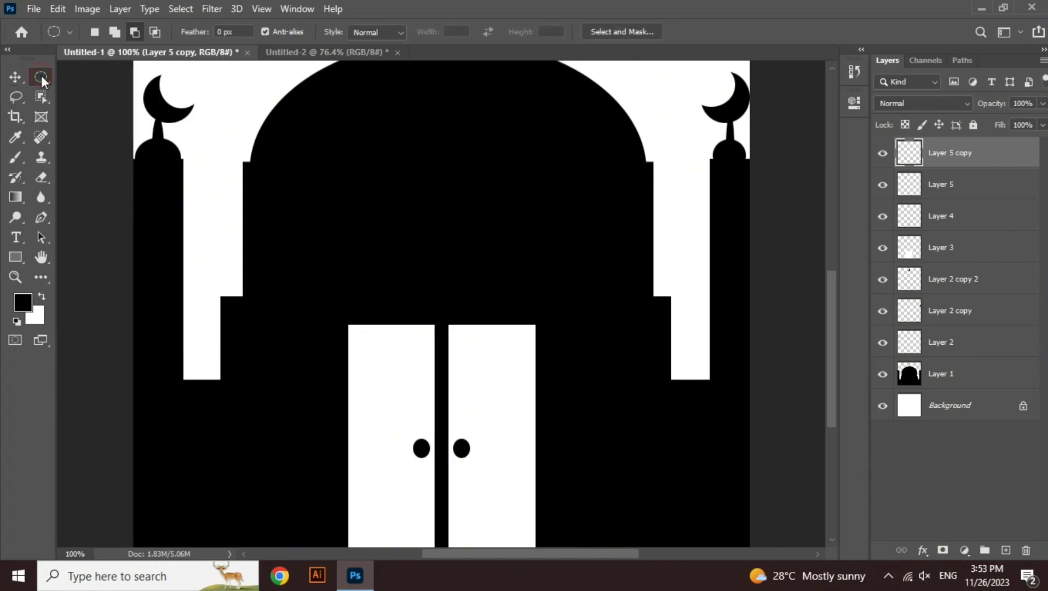
right_click(42, 78)
click(76, 79)
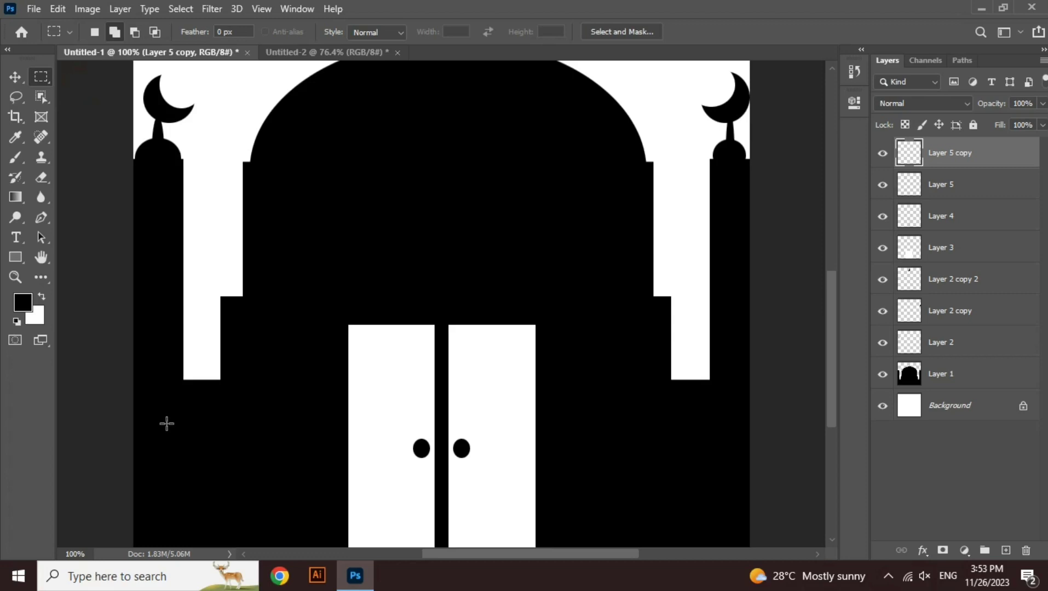
drag(164, 418, 244, 546)
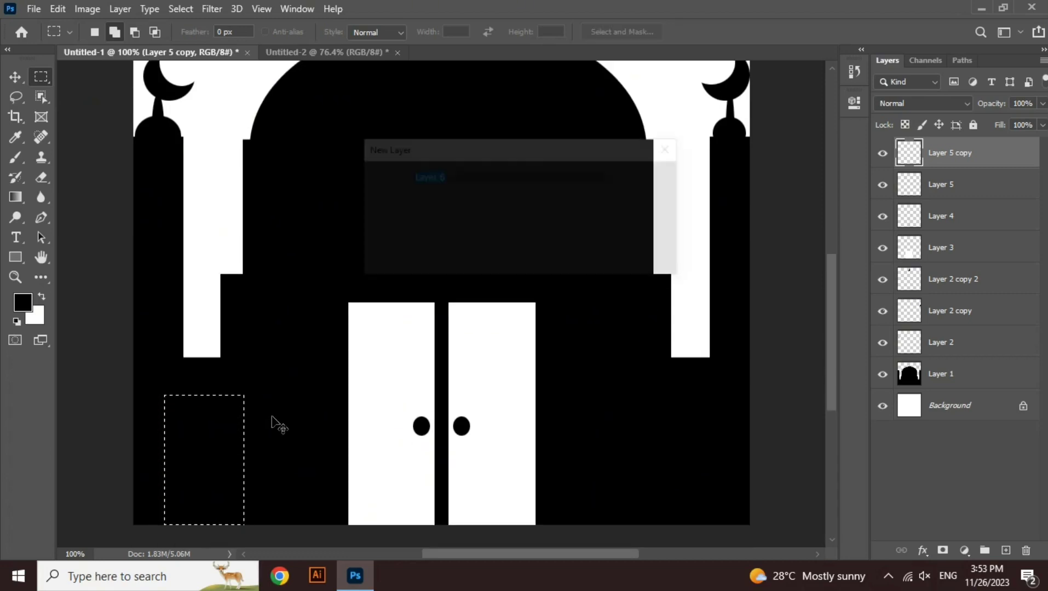
key(ctrl+shift+n)
key(Return)
key(ctrl+BackSpace)
key(ctrl+d)
key(v)
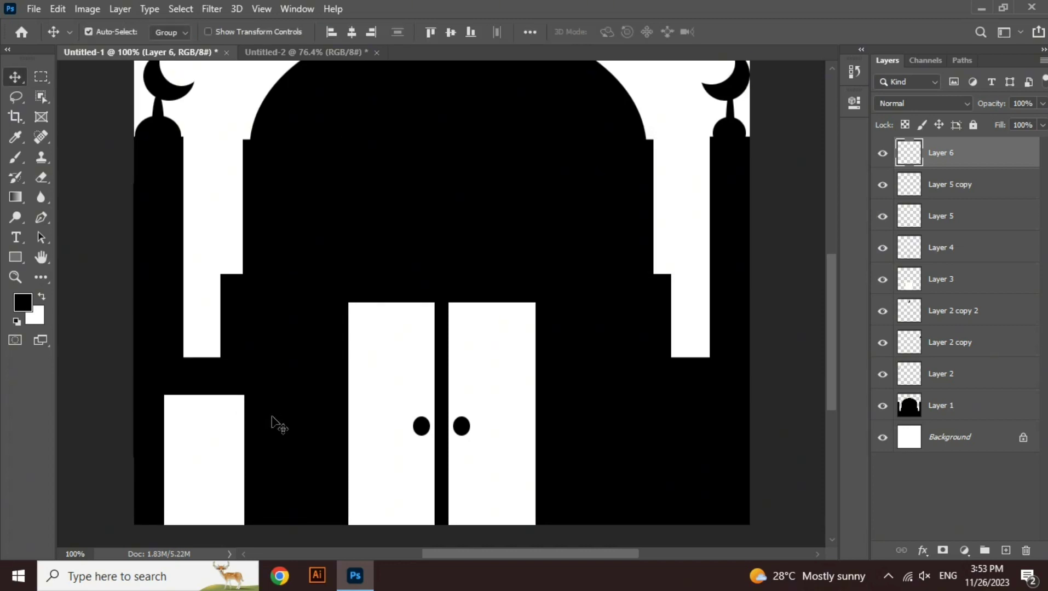
Shift the white rectangle slightly toward the door and lower its top edge to about 76% of its height.
click(222, 428)
drag(221, 428, 239, 432)
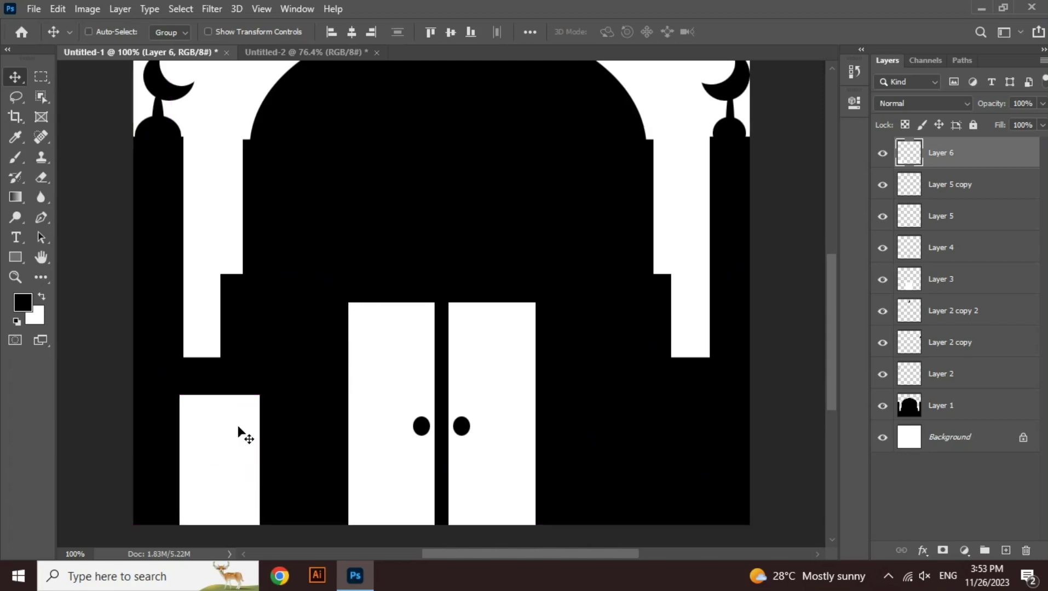
key(ctrl+t)
drag(220, 398, 220, 430)
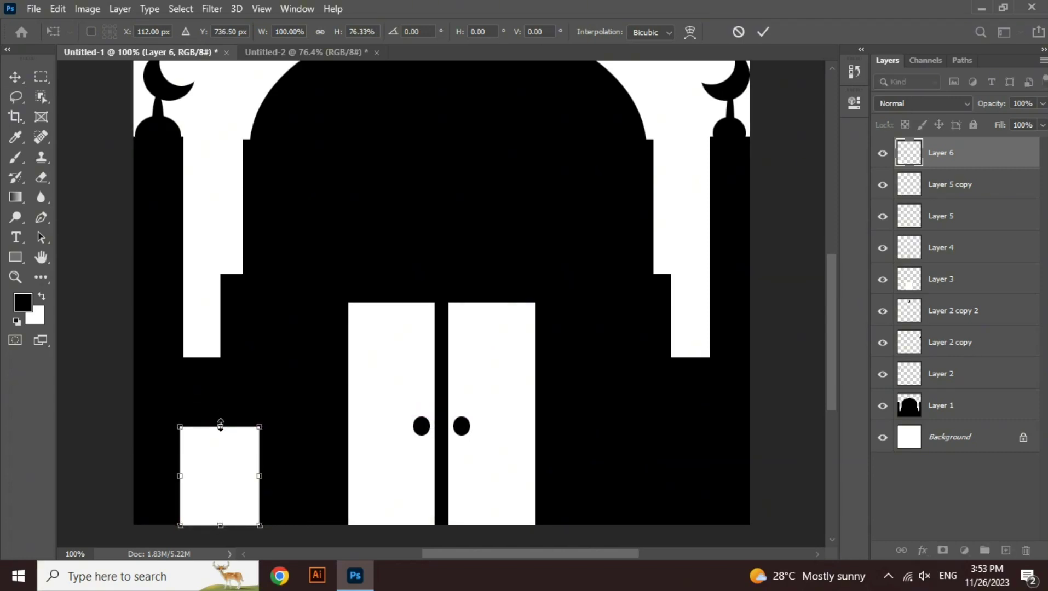
Narrow the white rectangle by about a quarter, and duplicate it level beside itself toward the door.
drag(258, 476, 292, 482)
key(Return)
key(alt+shift)
key(alt+shift)
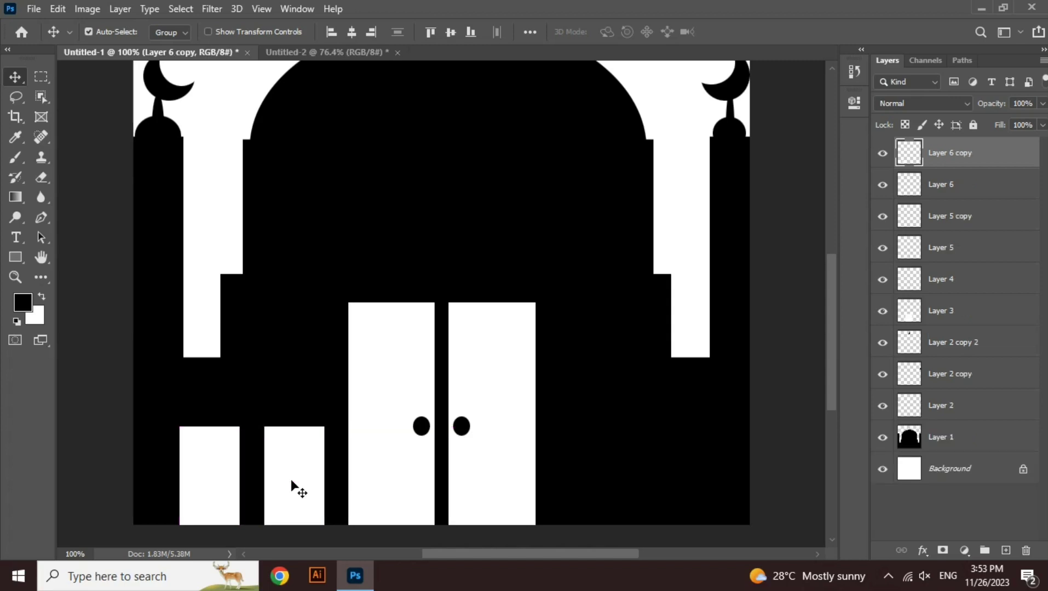
Round the left rectangle's top with a white circle about 1.083 in wide on a new layer, deselect, and duplicate it onto the second rectangle.
key(ctrl+equal)
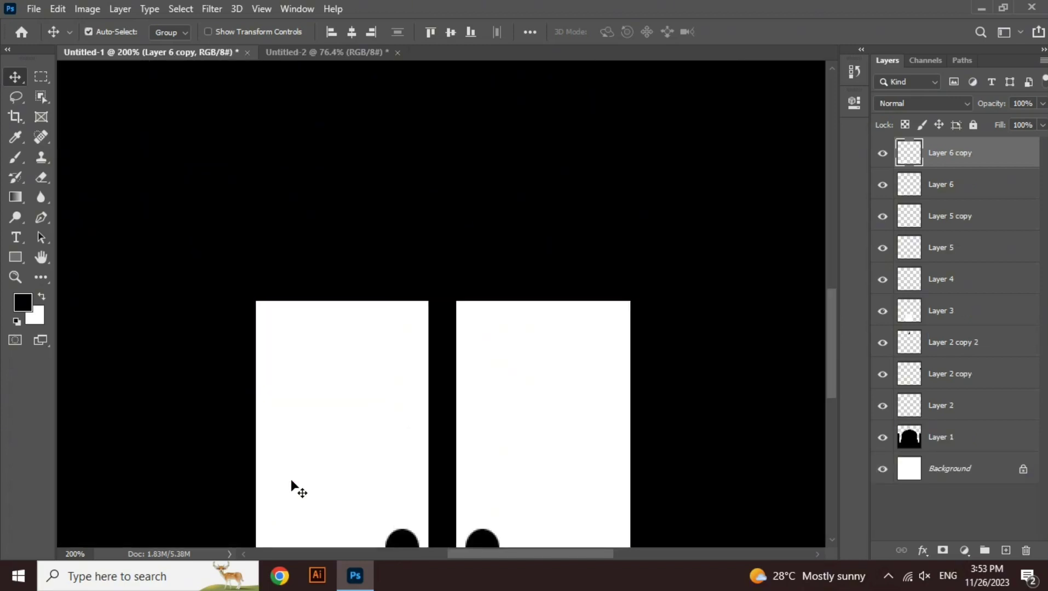
drag(837, 346, 835, 403)
drag(592, 557, 528, 555)
key(shift+m)
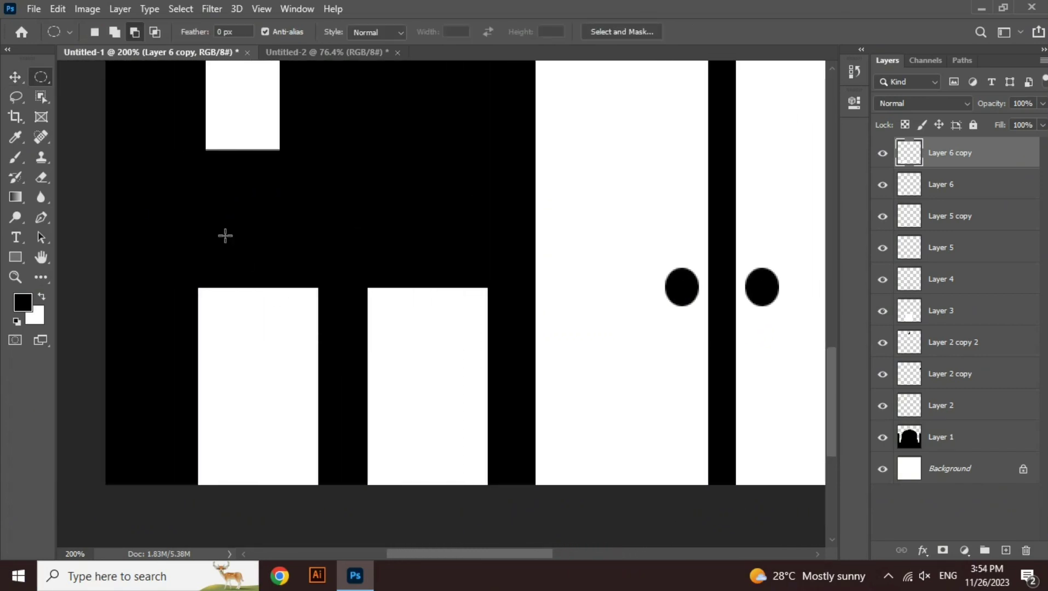
drag(198, 233, 317, 353)
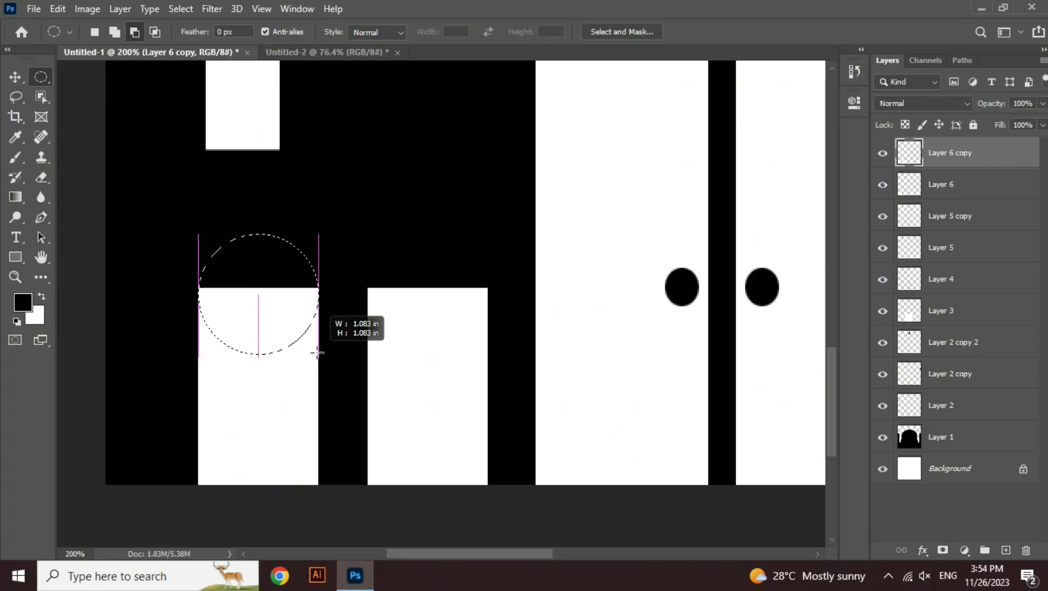
drag(318, 354, 318, 353)
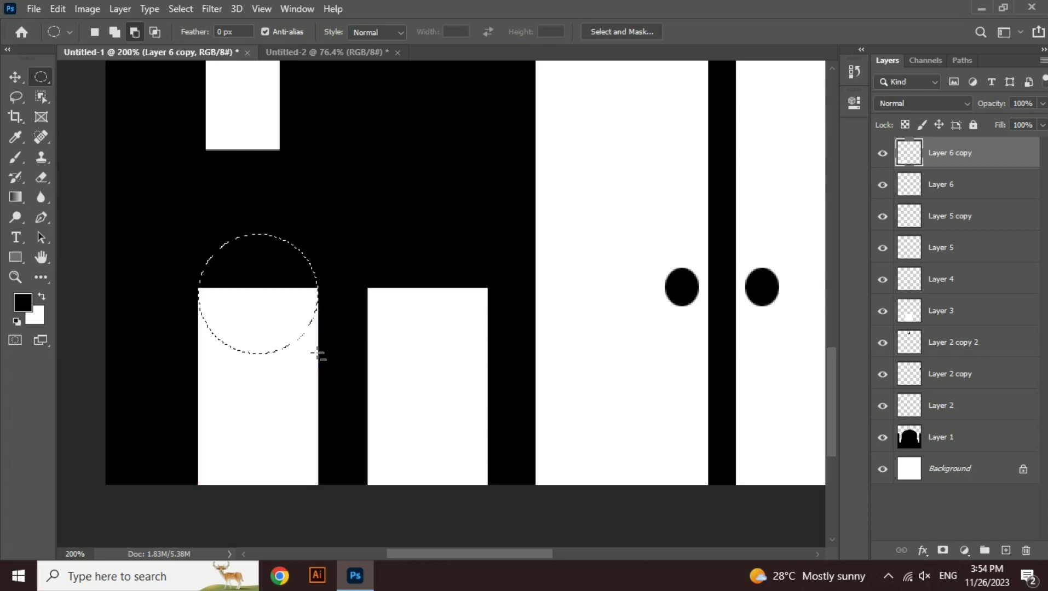
key(ctrl+shift+n)
key(Return)
key(ctrl+BackSpace)
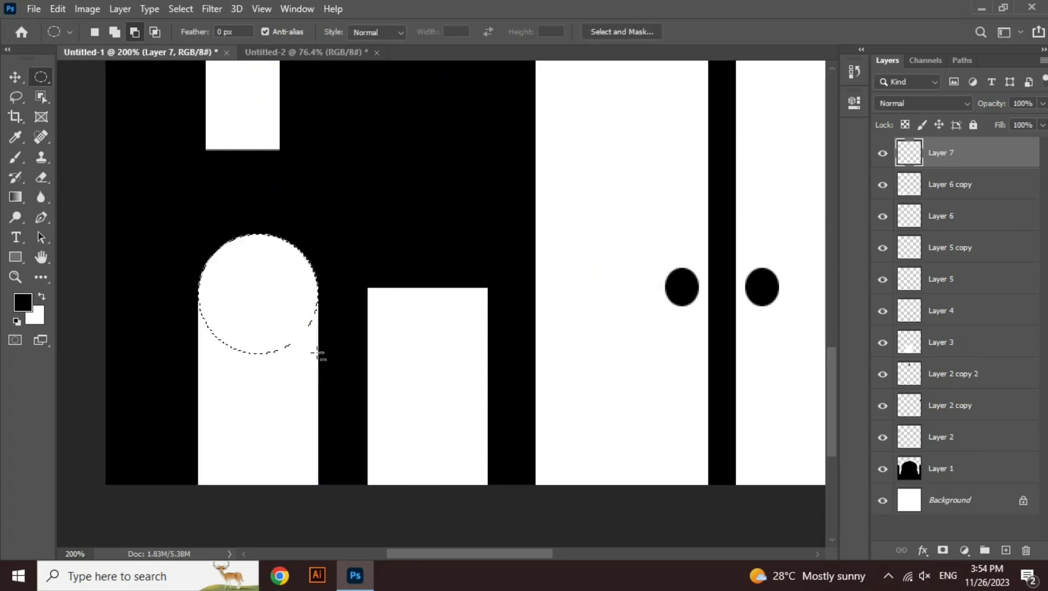
key(ctrl+d)
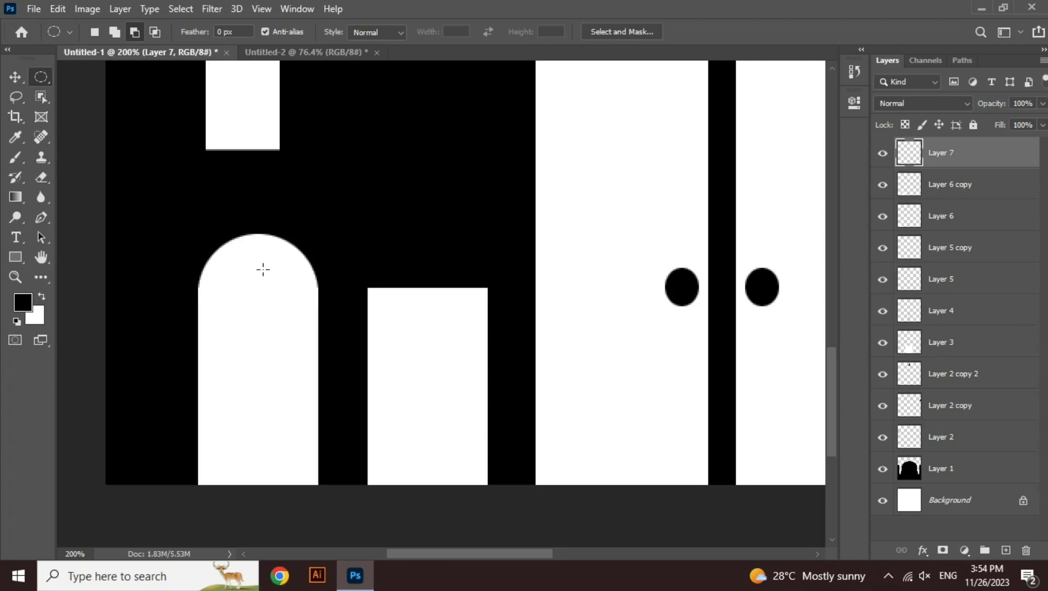
drag(246, 205, 420, 279)
key(v)
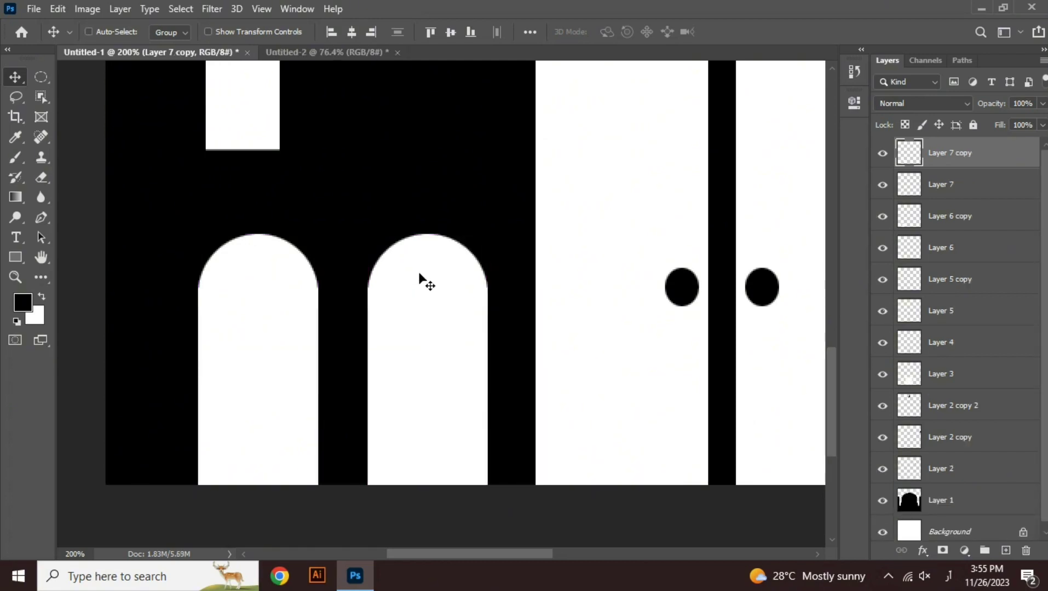
Examine which shapes make up the two arched windows by toggling the visibility of their circle and rectangle layers.
key(ctrl+0)
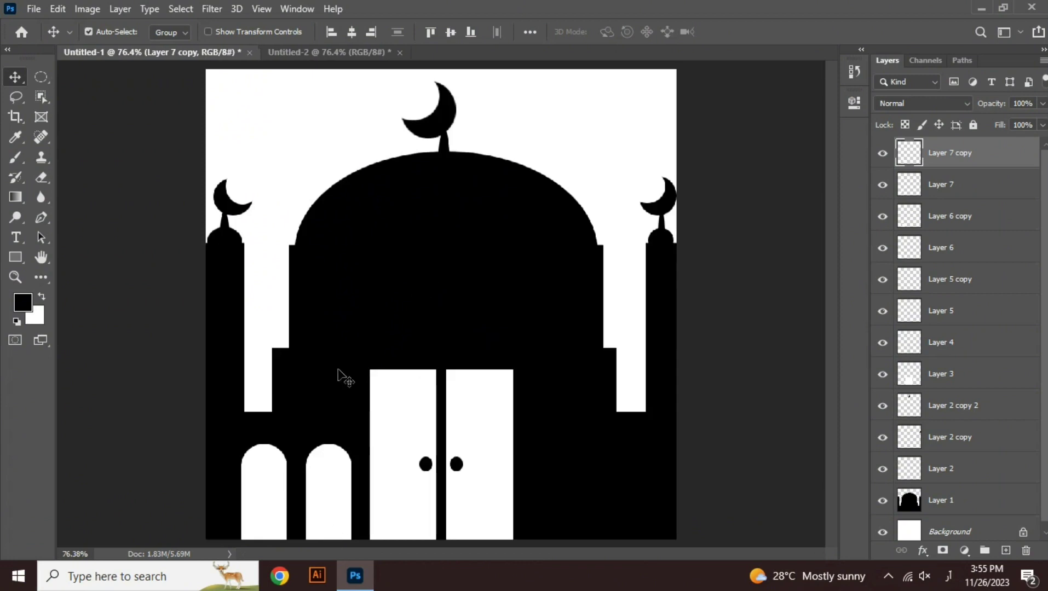
key(ctrl+plus)
key(ctrl+plus)
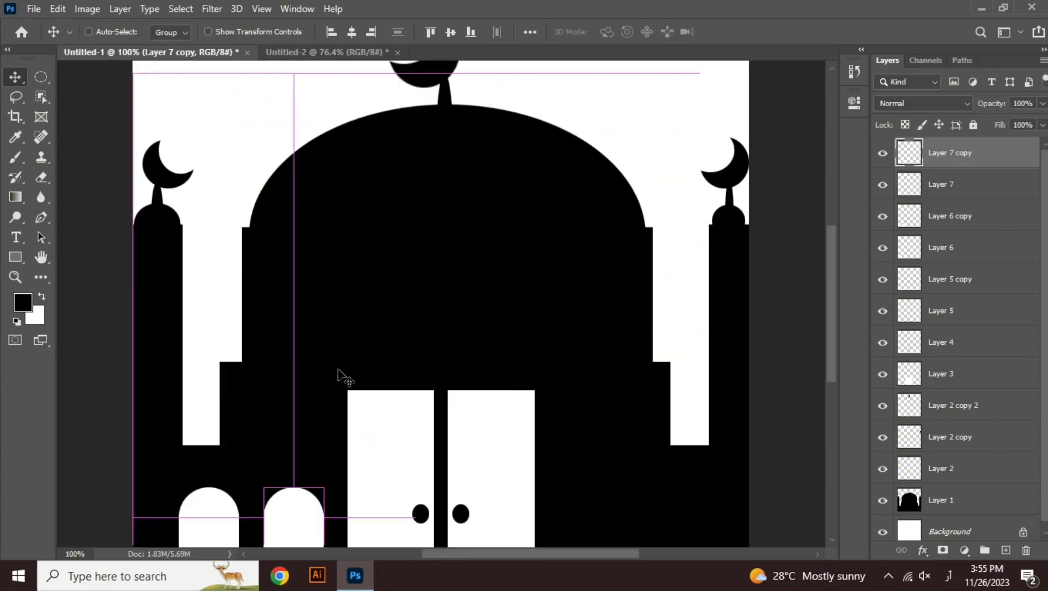
drag(832, 296, 831, 382)
drag(553, 555, 503, 555)
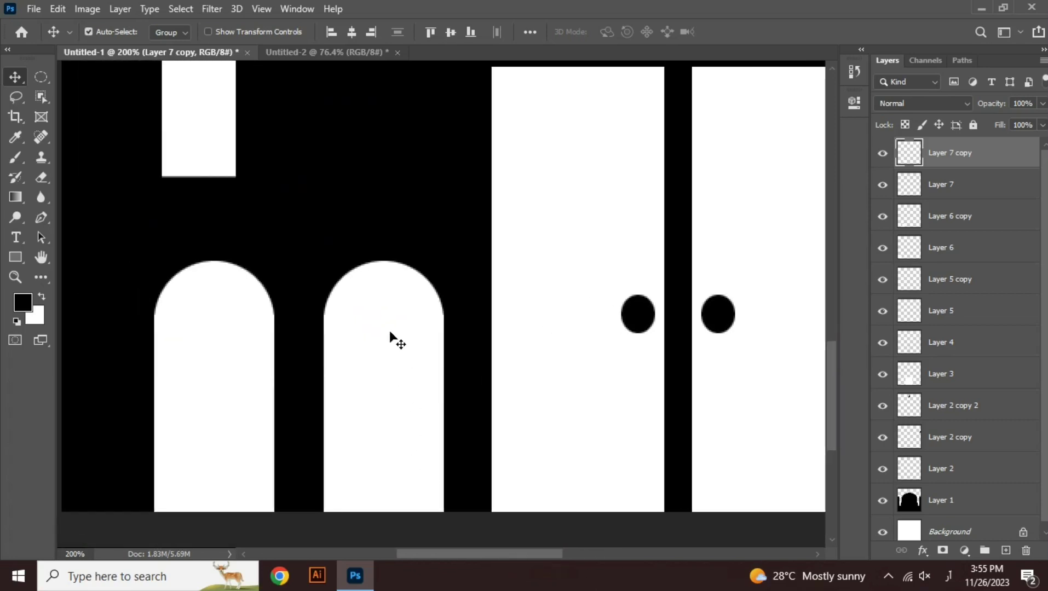
click(882, 153)
click(882, 153)
click(882, 184)
click(882, 185)
click(882, 216)
click(882, 248)
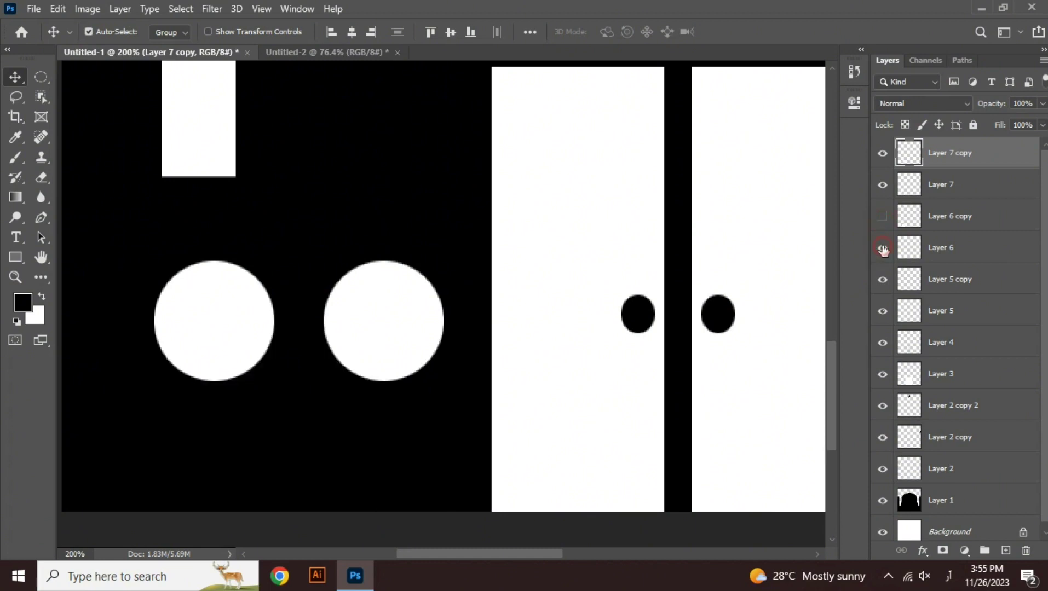
click(882, 248)
click(882, 217)
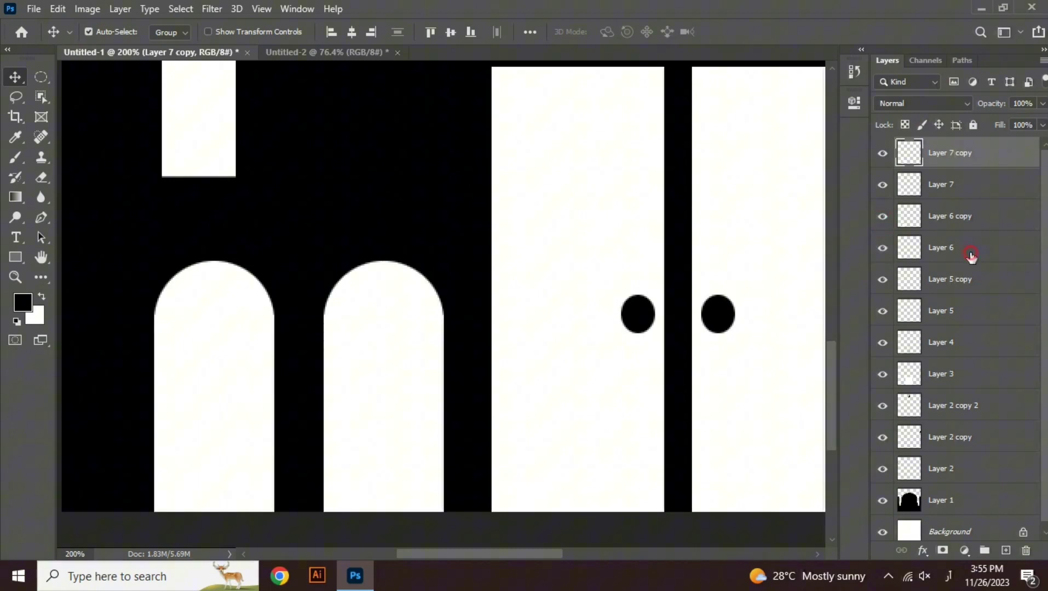
Select the four layers forming the two arched windows and duplicate them to the wall right of the door.
shift+click(971, 256)
key(ctrl+0)
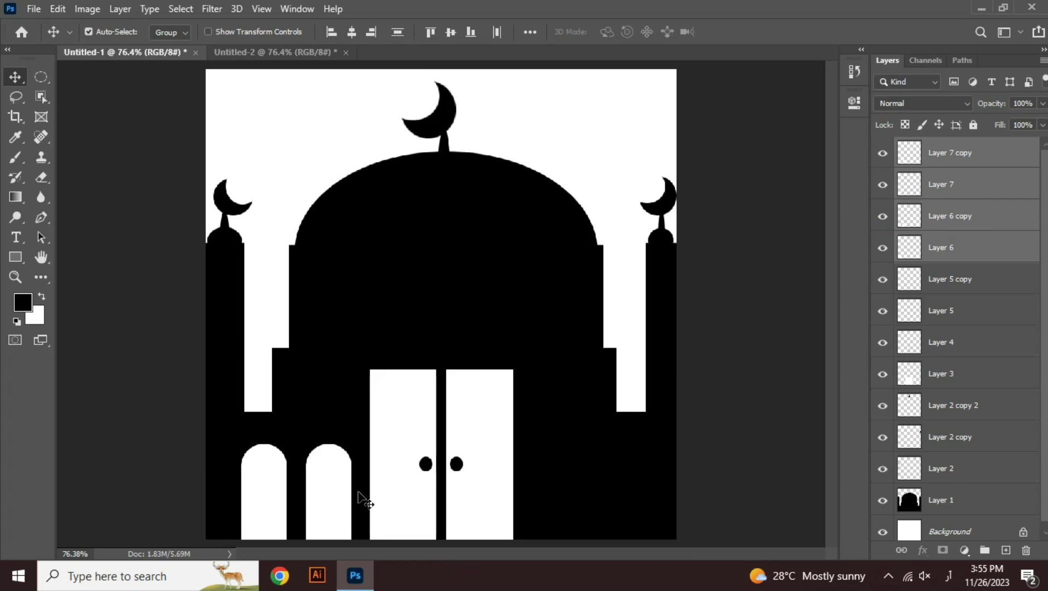
drag(328, 481, 624, 484)
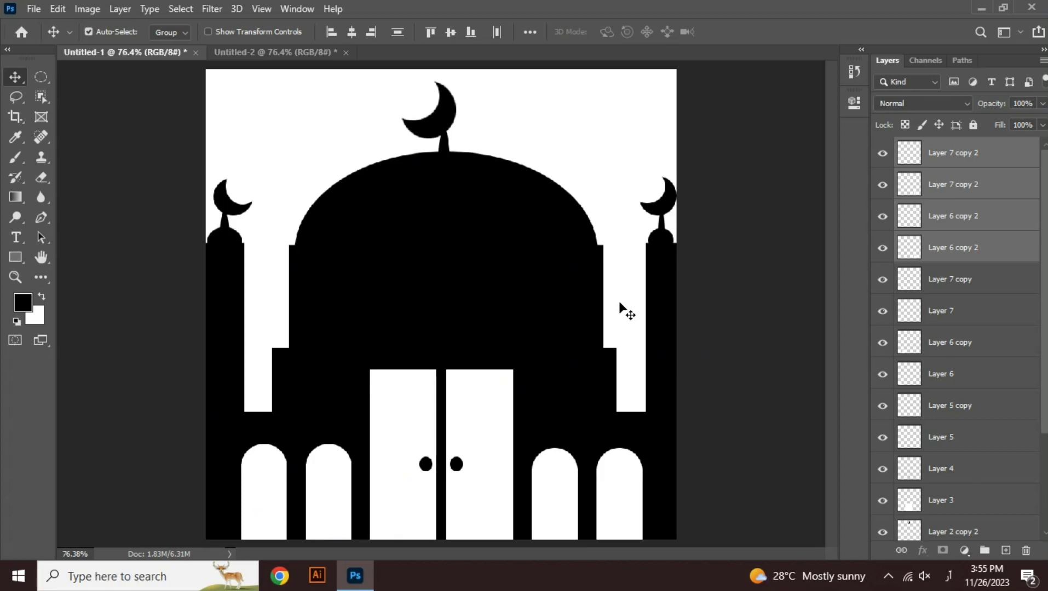
key(ctrl+plus)
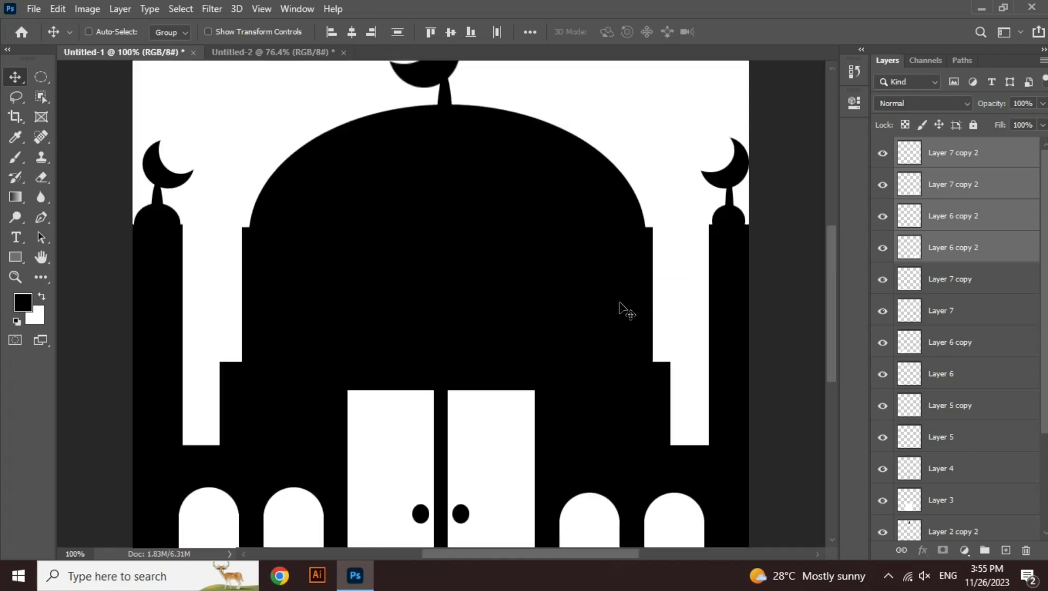
key(ctrl+0)
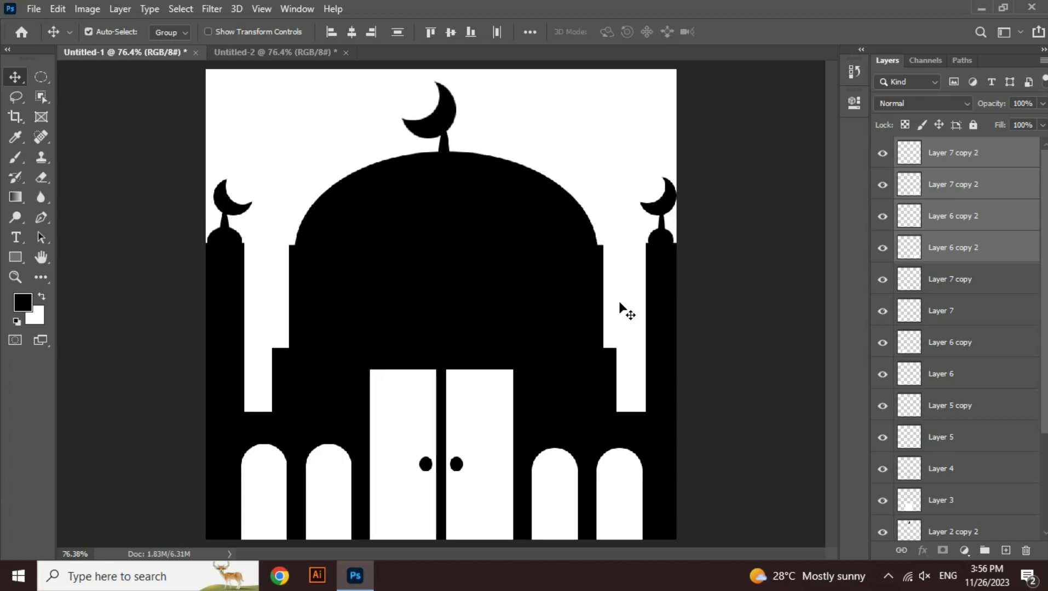
Add a wide white rectangle on a new layer between the dome and the double door, and deselect.
key(ctrl+plus)
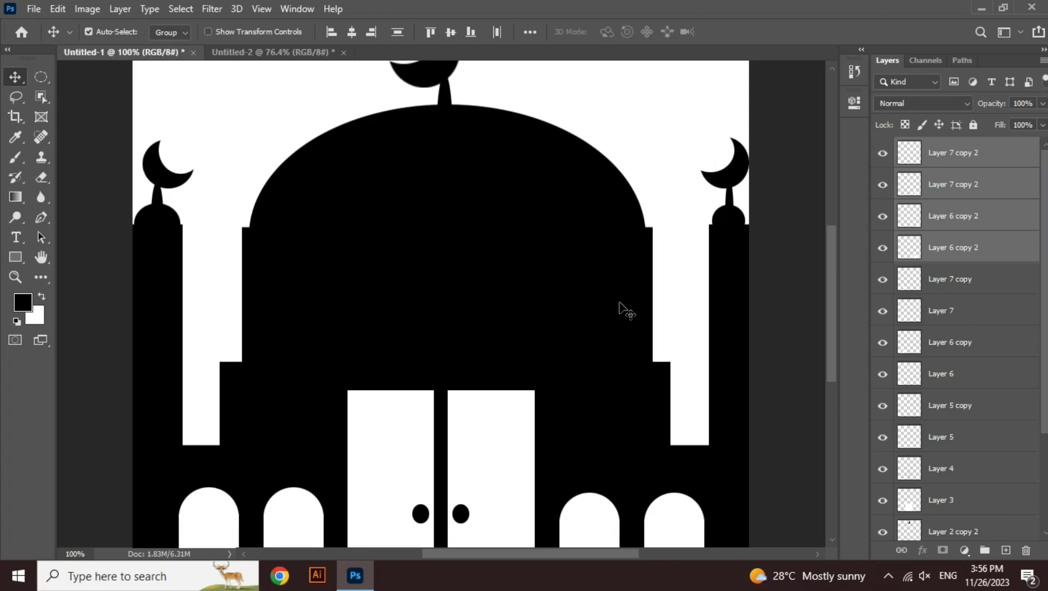
click(665, 185)
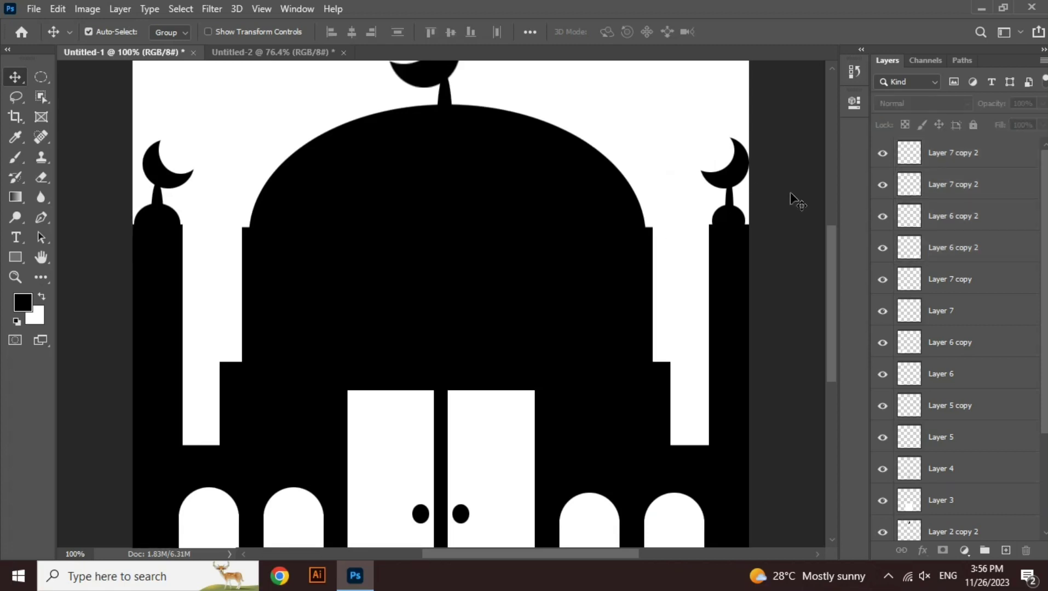
click(41, 78)
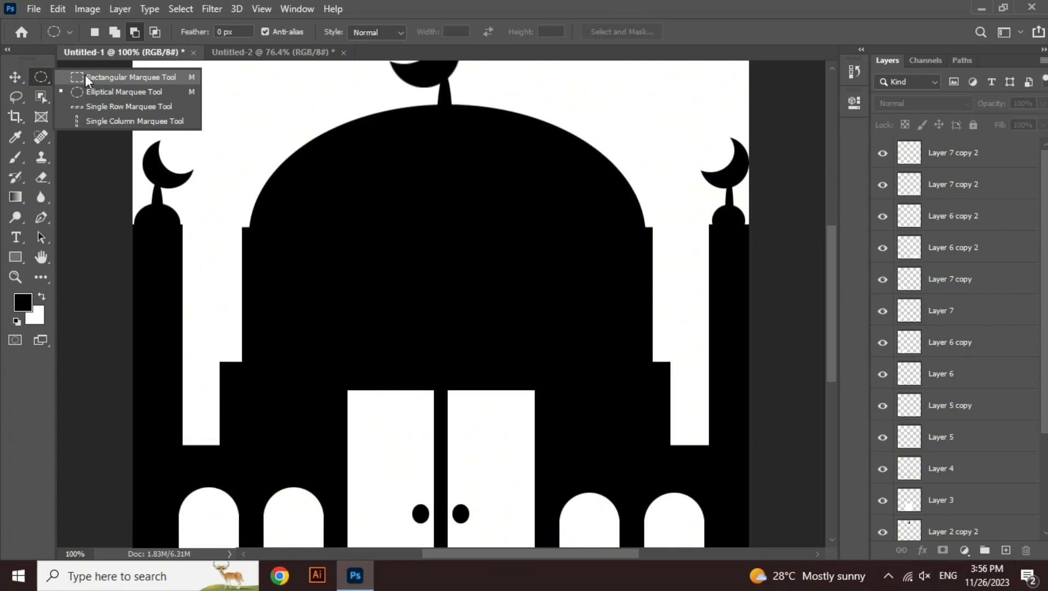
click(85, 77)
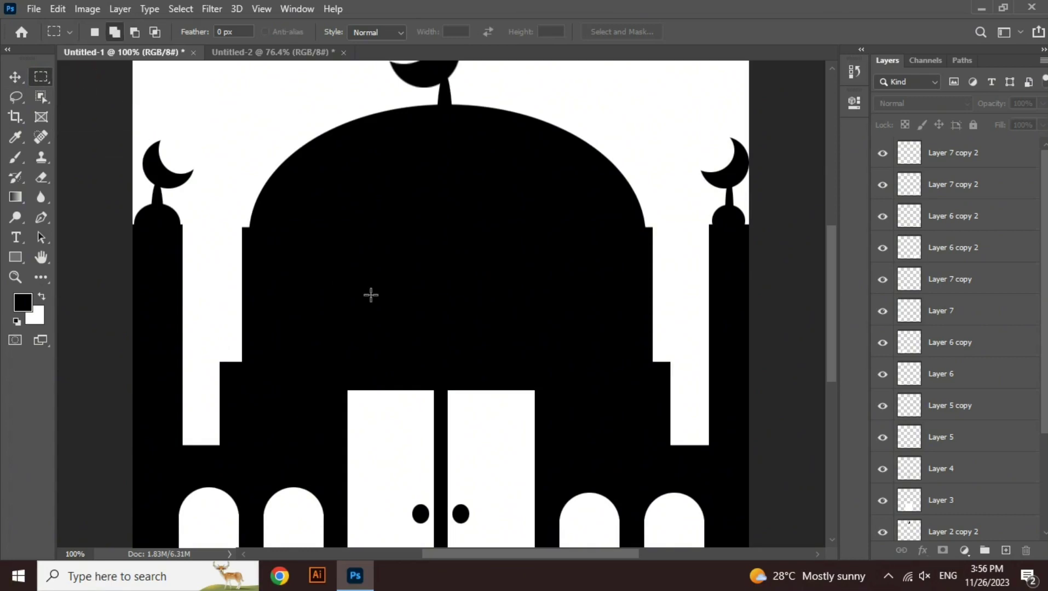
drag(306, 246, 606, 347)
key(ctrl+shift+n)
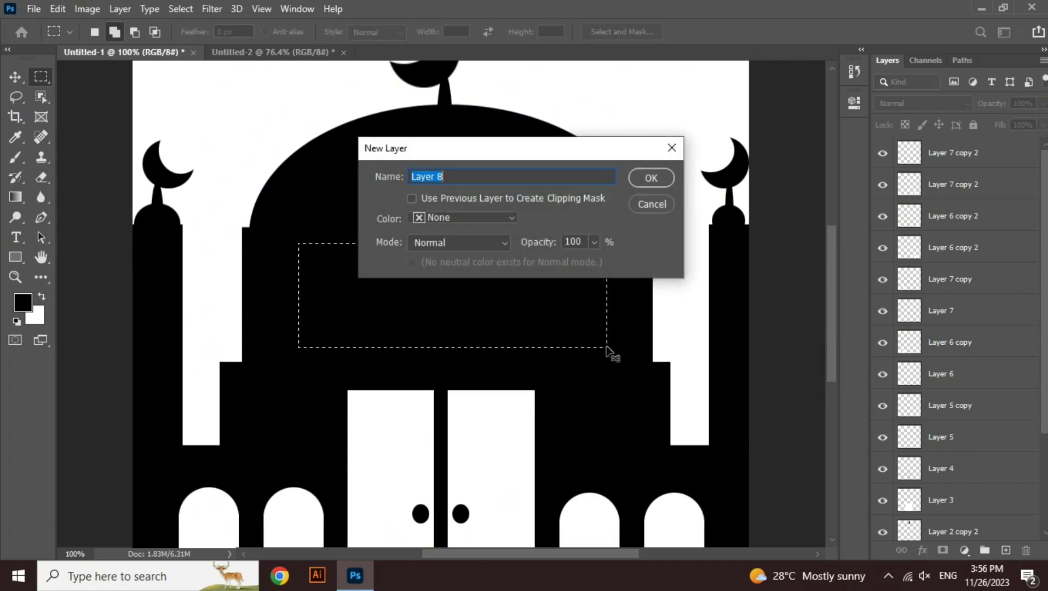
key(Return)
key(ctrl+BackSpace)
key(ctrl+d)
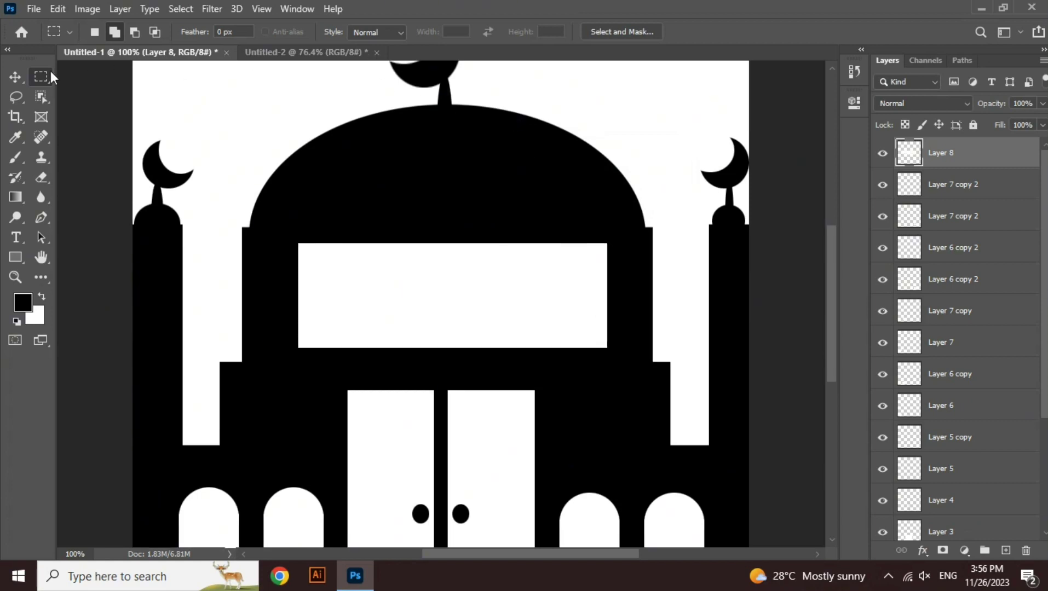
Centre the wide white rectangle horizontally on the canvas.
click(15, 77)
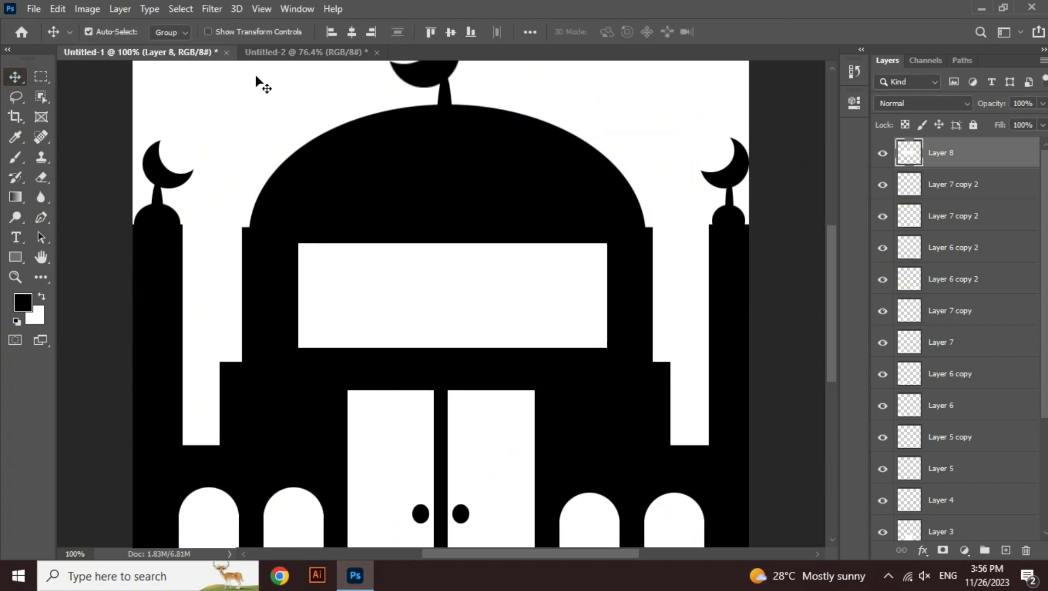
click(529, 32)
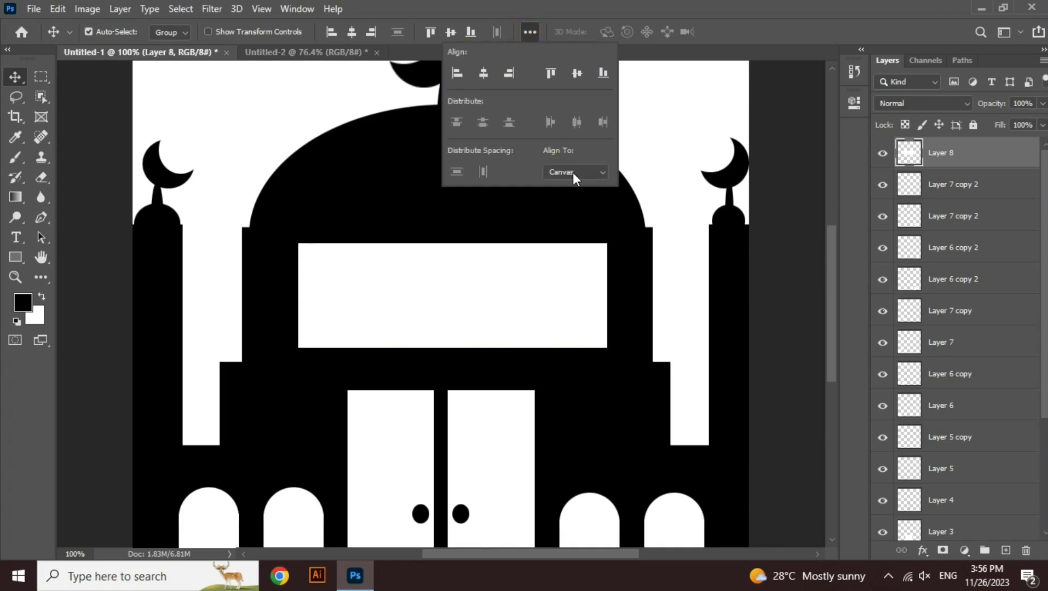
click(483, 73)
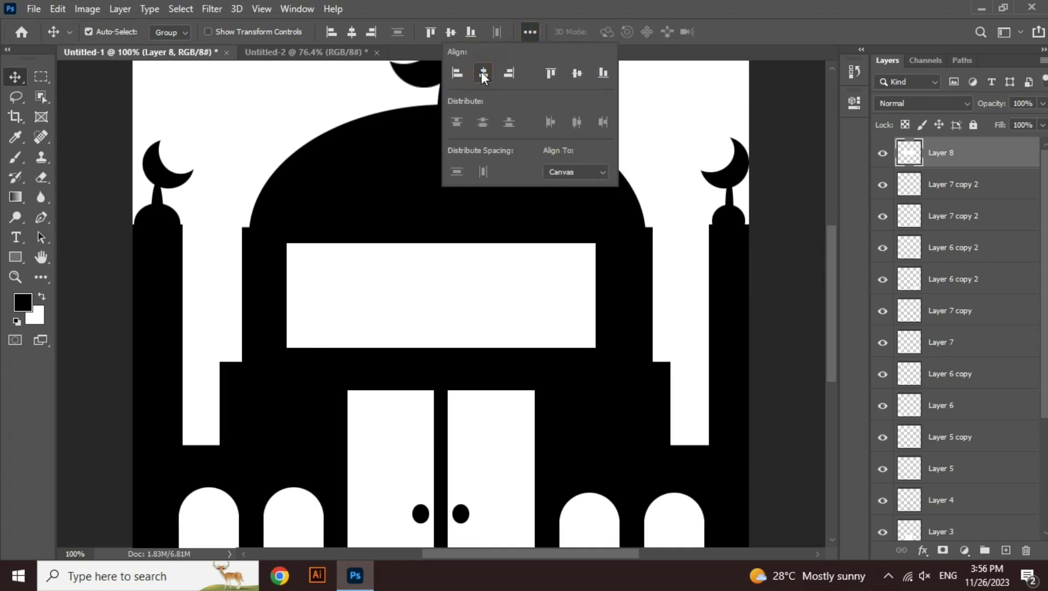
click(329, 230)
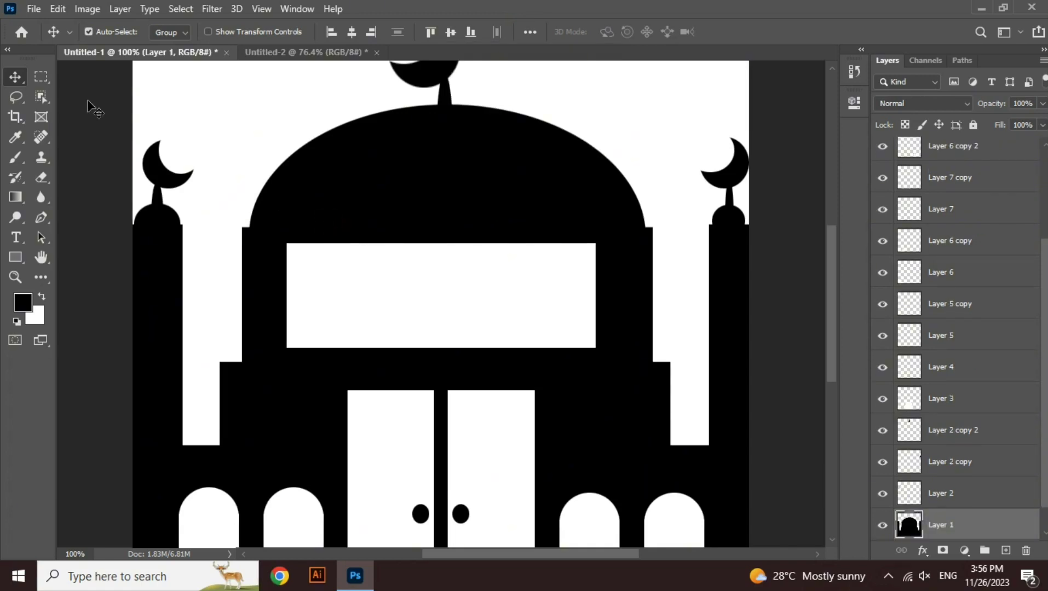
Add a white ellipse on a new layer over the wide rectangle's upper edge to round the opening, and deselect.
right_click(43, 76)
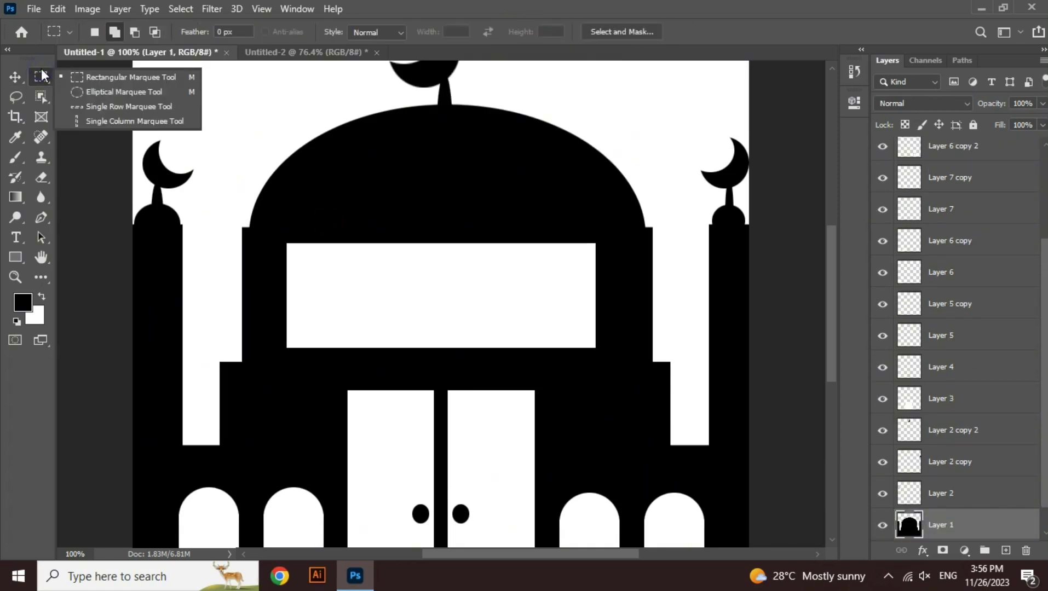
click(85, 93)
drag(286, 219, 596, 308)
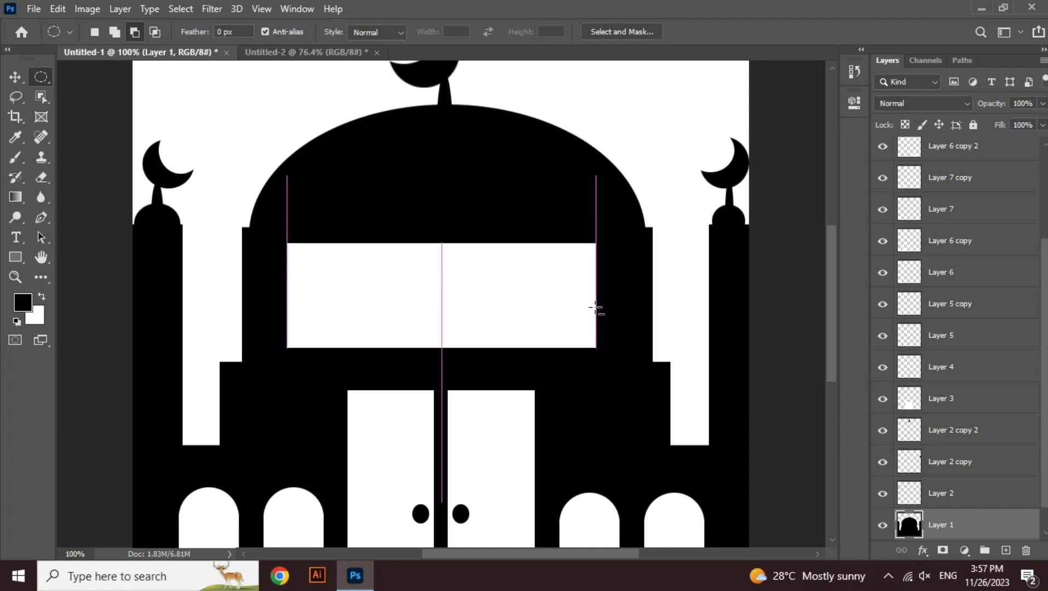
key(ctrl+shift+n)
key(Return)
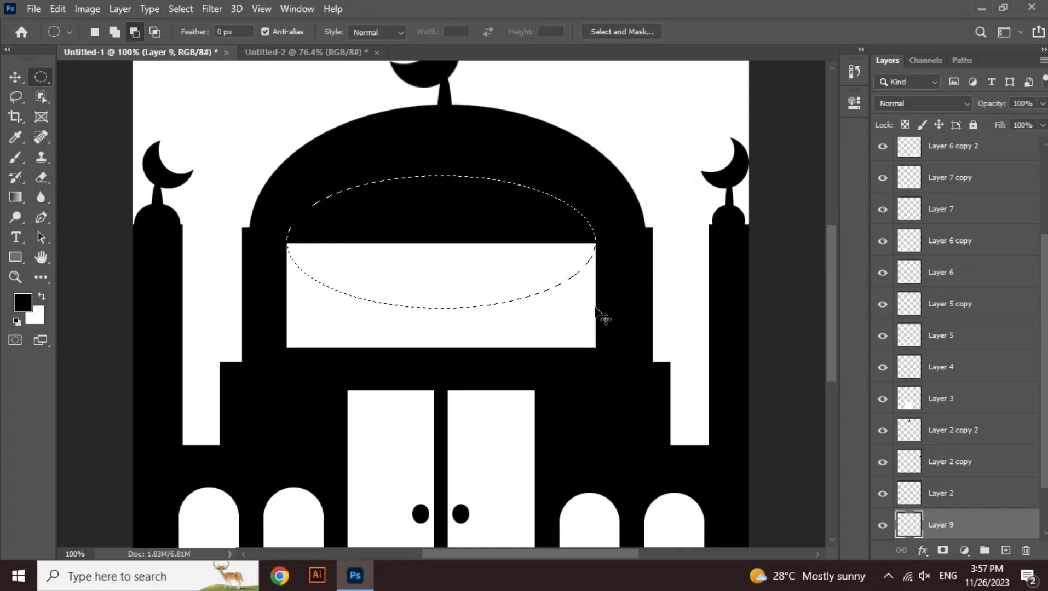
key(ctrl+BackSpace)
key(ctrl+d)
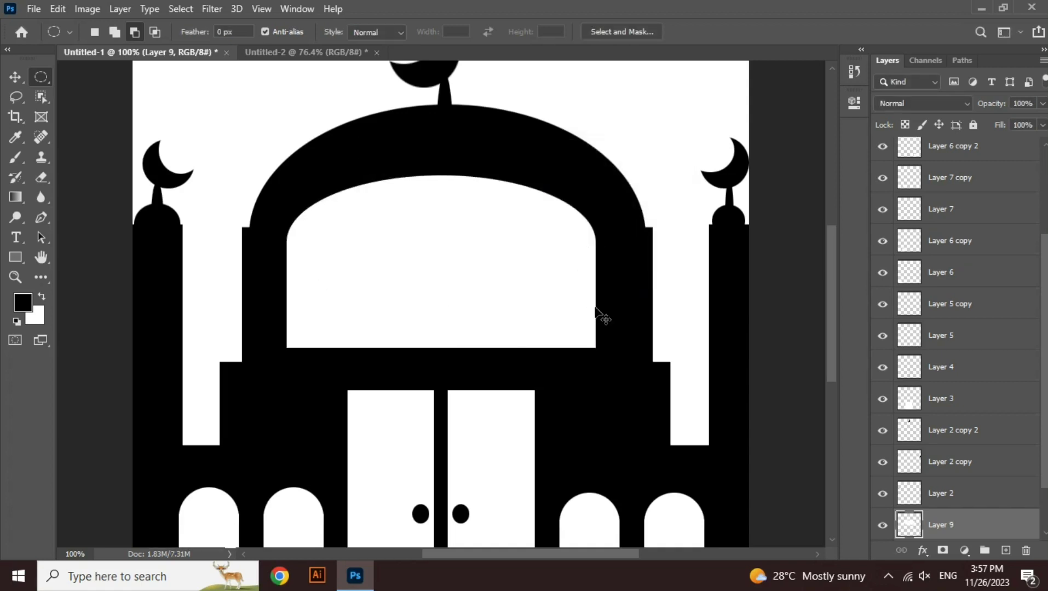
Delete the wide upper opening's white ellipse and rectangle from the area between the dome and the double door.
key(ctrl+0)
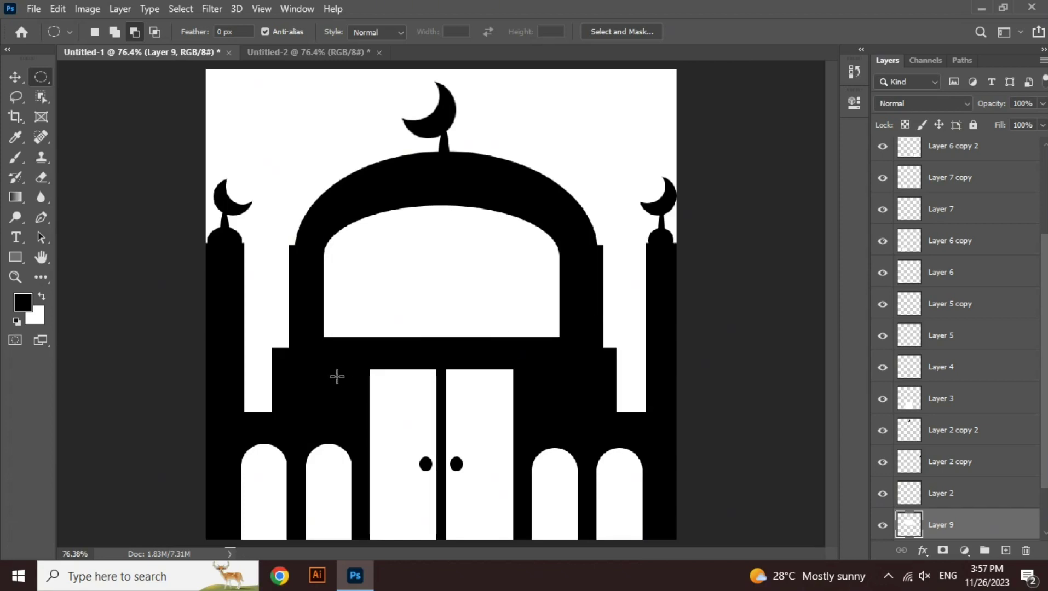
key(Delete)
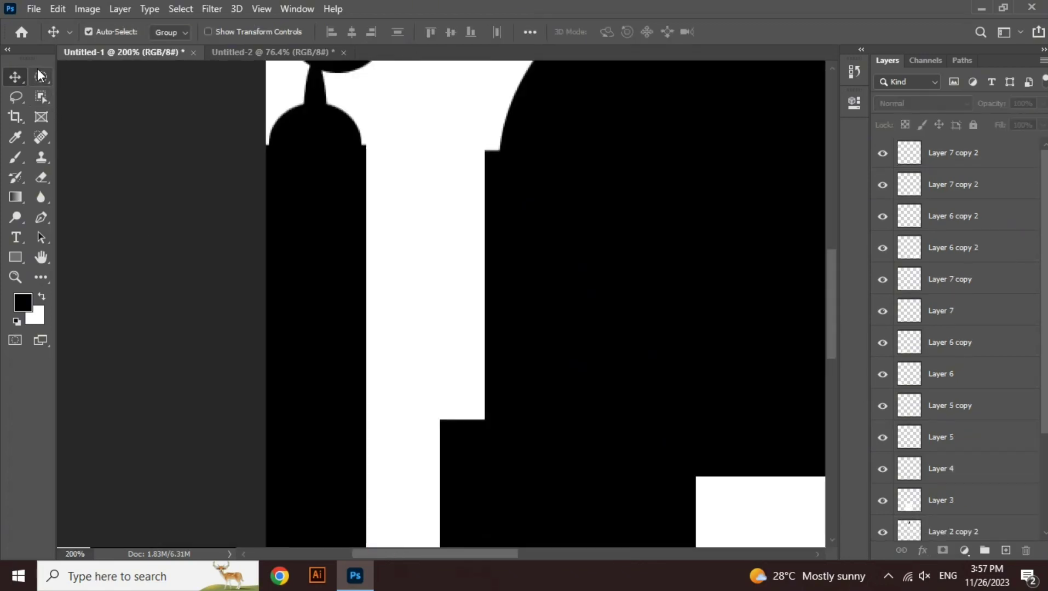
Add a small upright white rectangle on a new layer just below the left minaret's cap, and deselect.
click(40, 75)
click(101, 79)
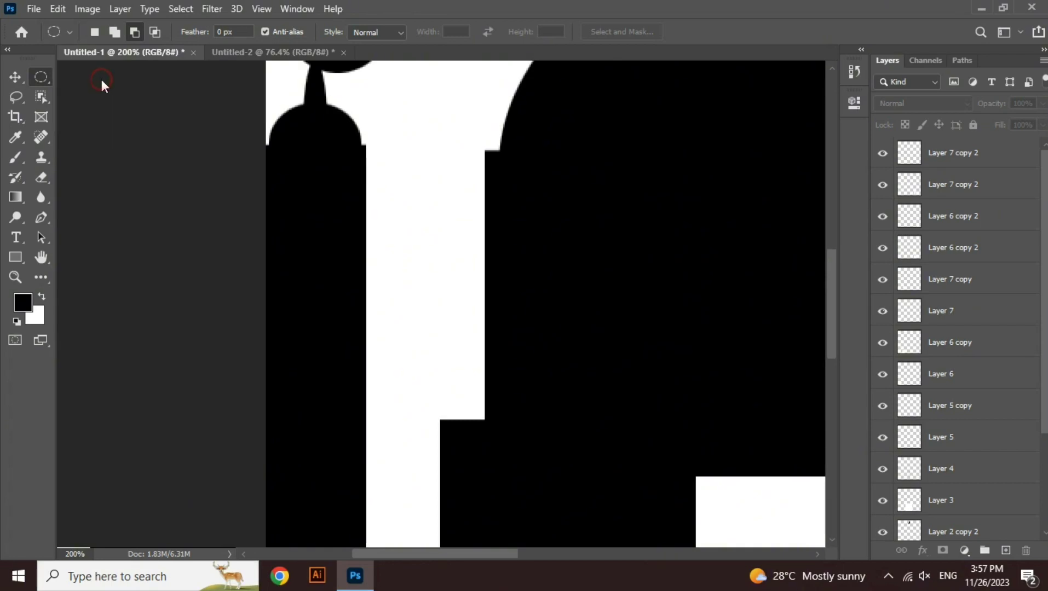
key(shift+m)
drag(298, 180, 318, 226)
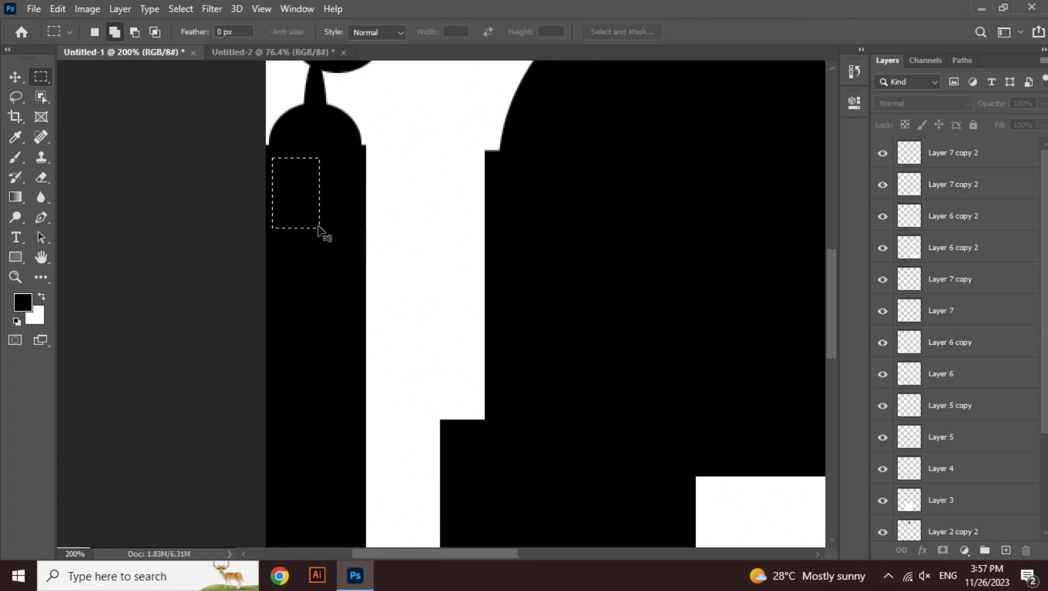
key(ctrl+shift+n)
key(Return)
key(ctrl+BackSpace)
key(ctrl+d)
key(v)
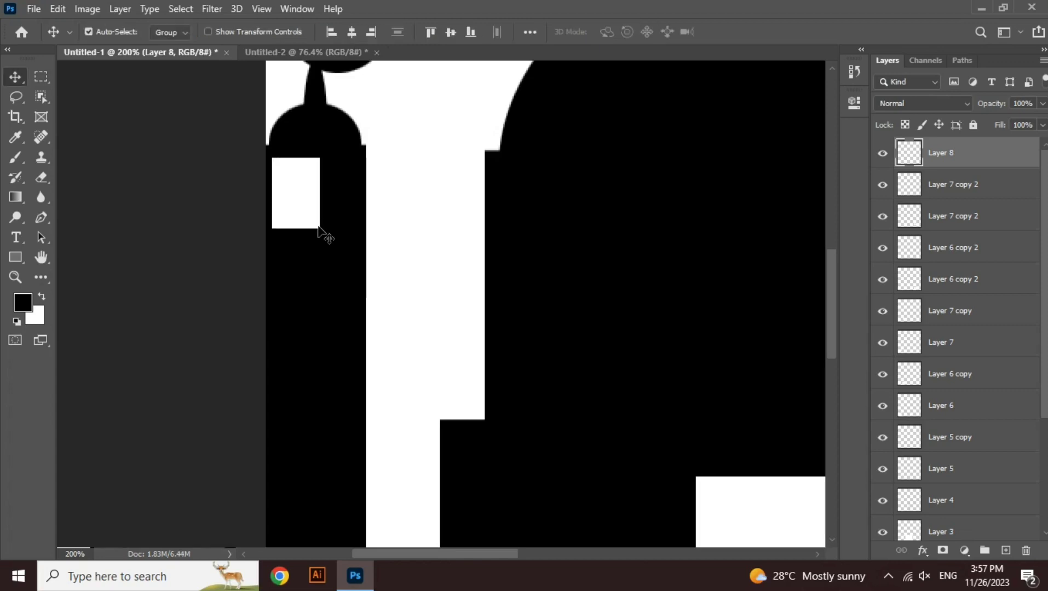
Narrow the small white rectangle on the left minaret to about 0.333 in wide, keeping its height.
click(301, 195)
key(ctrl+t)
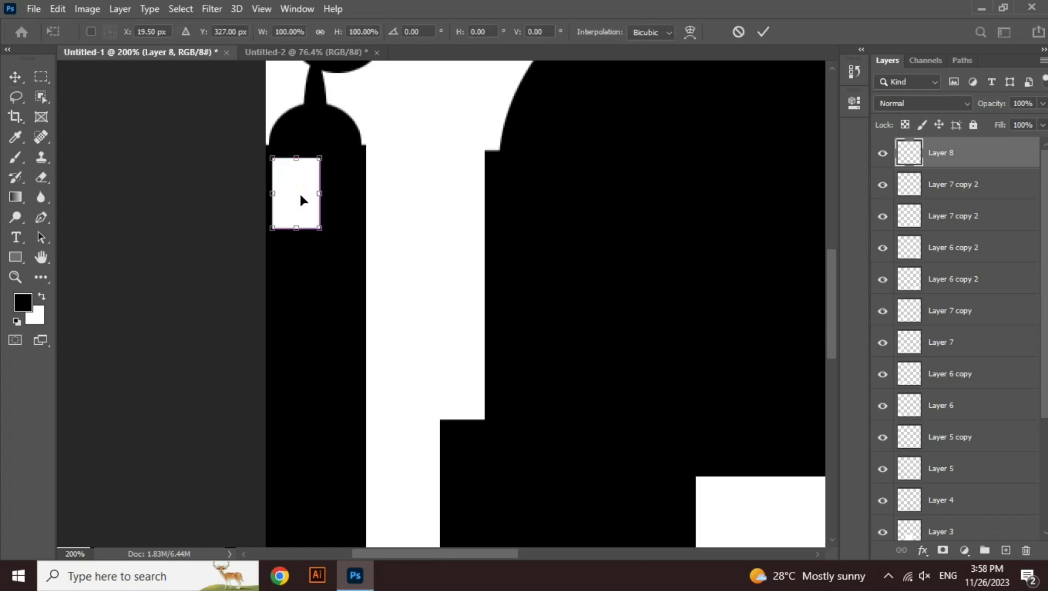
drag(320, 194, 307, 193)
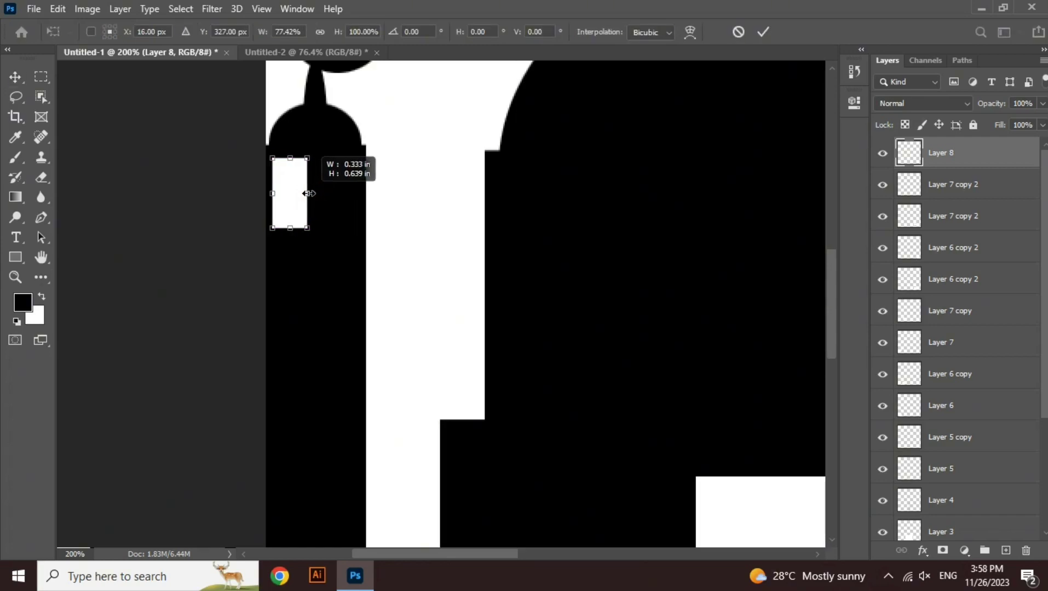
key(Return)
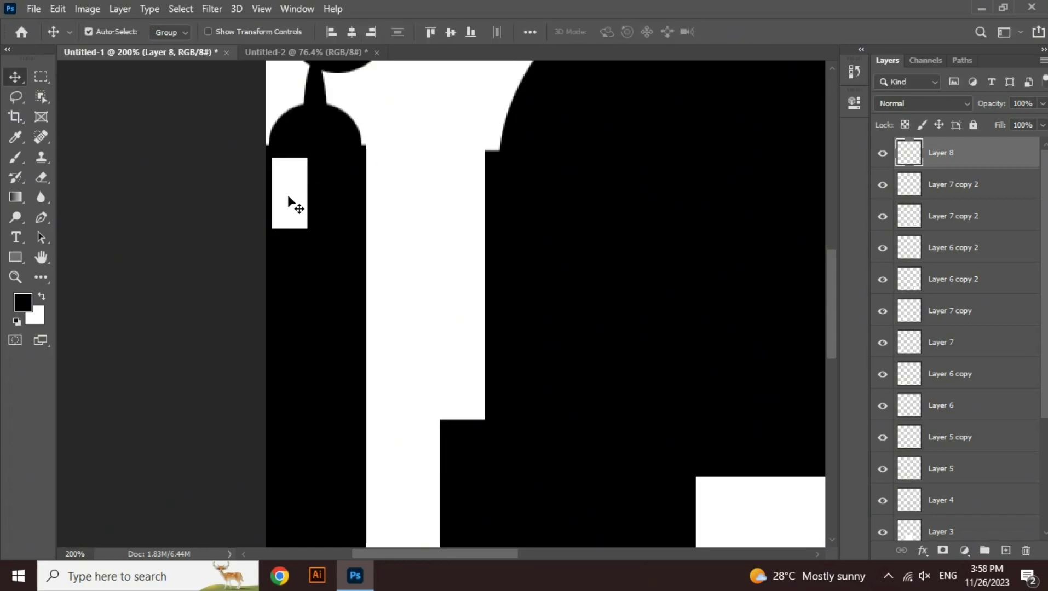
Duplicate the small rectangle beside itself and repeat the pair down the left minaret to form four rows of two windows.
drag(287, 195, 337, 199)
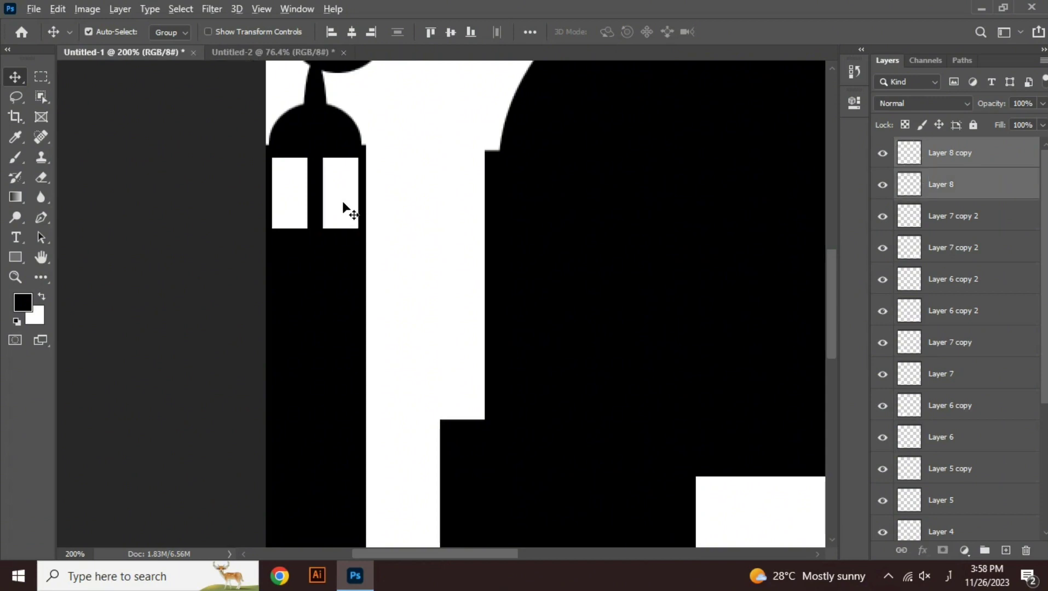
drag(343, 201, 342, 201)
drag(343, 202, 349, 475)
key(ctrl+minus)
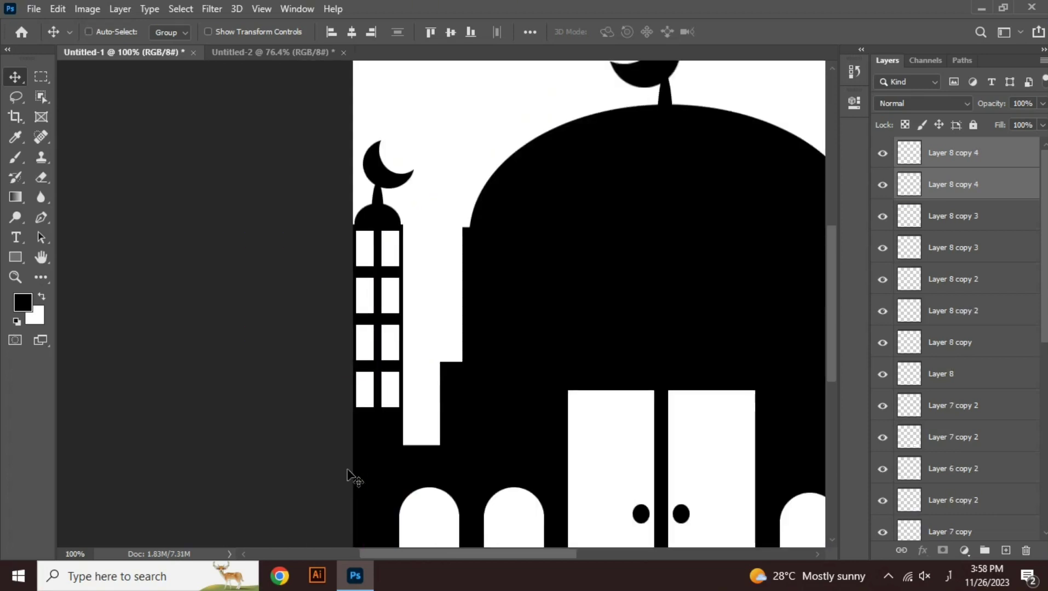
key(ctrl+0)
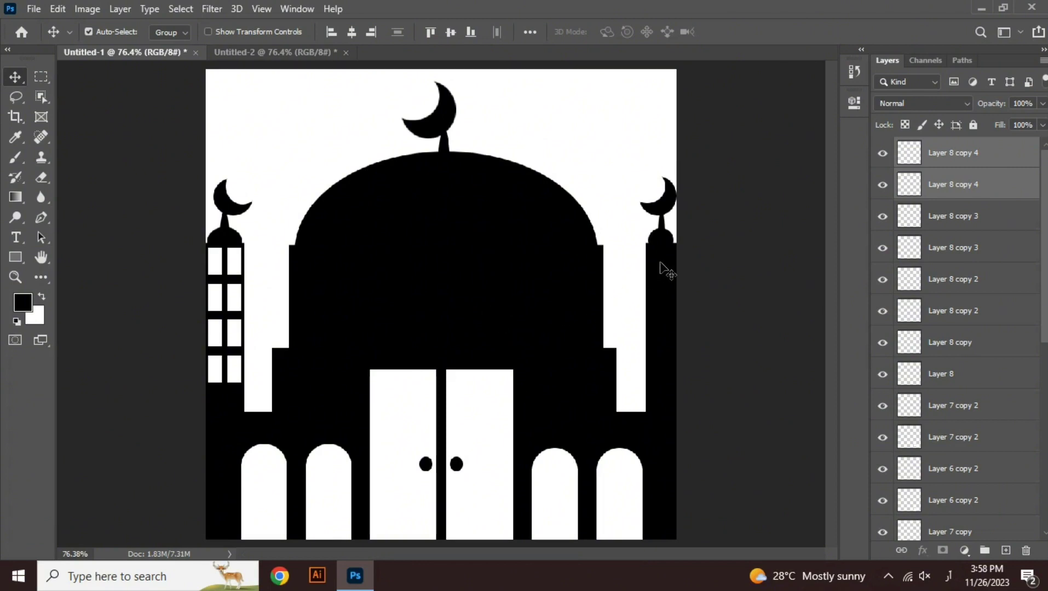
Select the left minaret's top pair of windows and duplicate it to the same height on the right minaret.
click(234, 264)
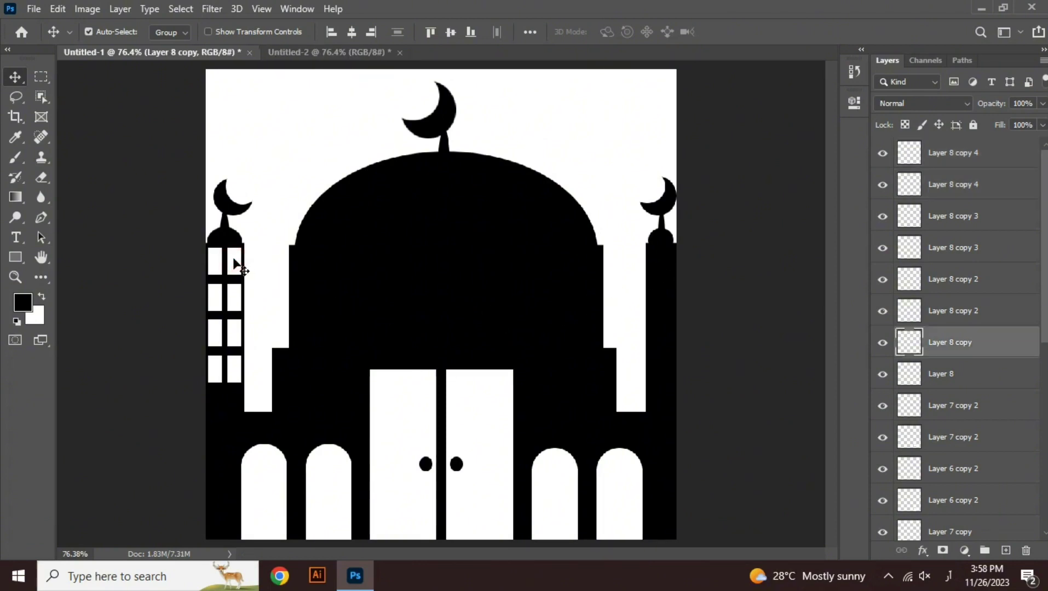
shift+click(218, 263)
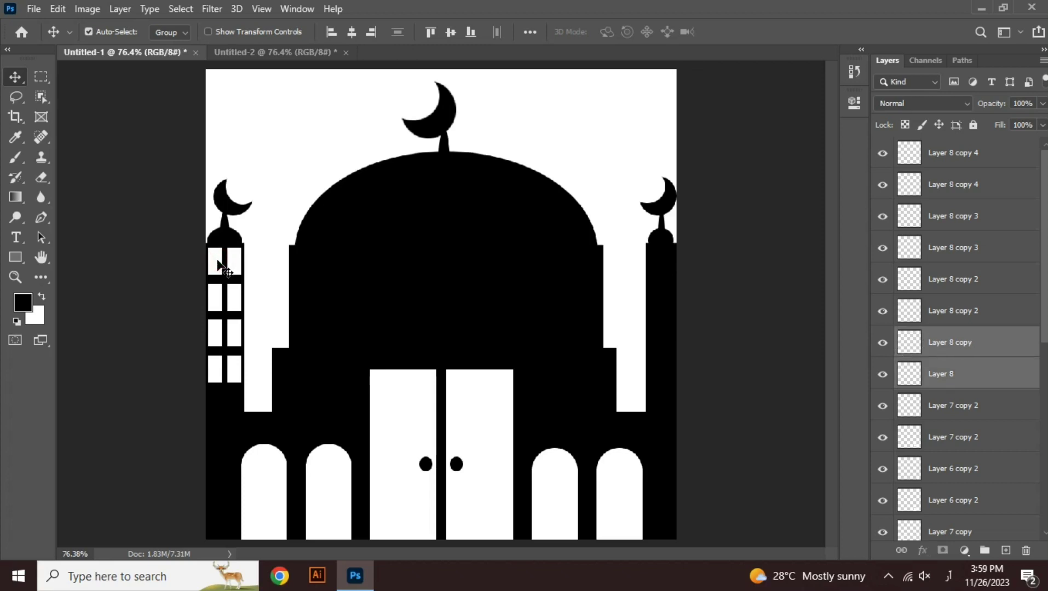
drag(236, 265, 670, 266)
key(alt+shift)
key(alt+shift)
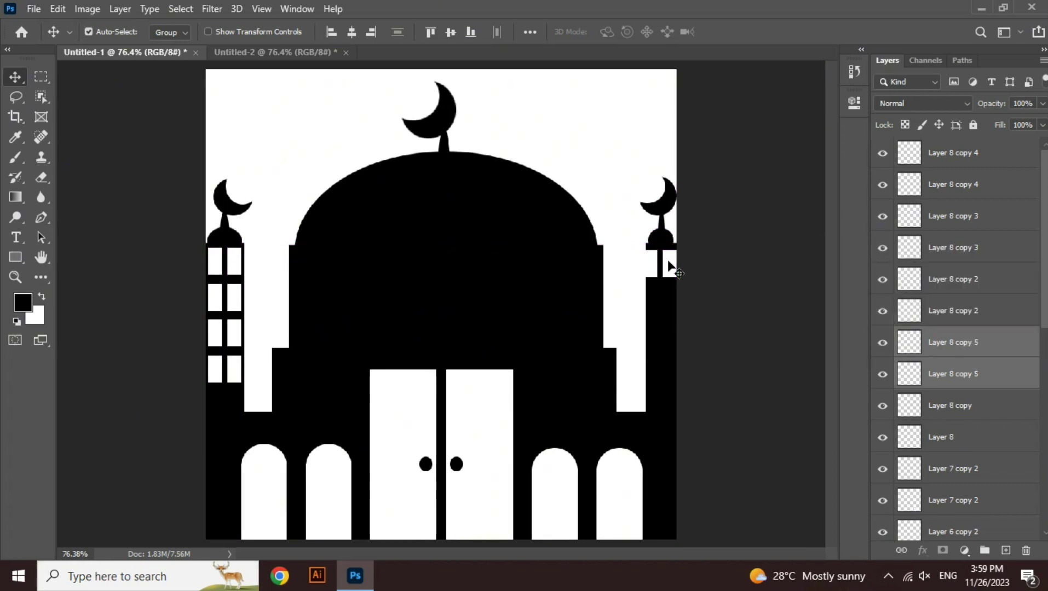
Narrow the duplicated window pair about its centre to about 77% width so it fits inside the right minaret.
key(ctrl+plus)
key(ctrl+plus)
drag(589, 553, 680, 553)
click(680, 547)
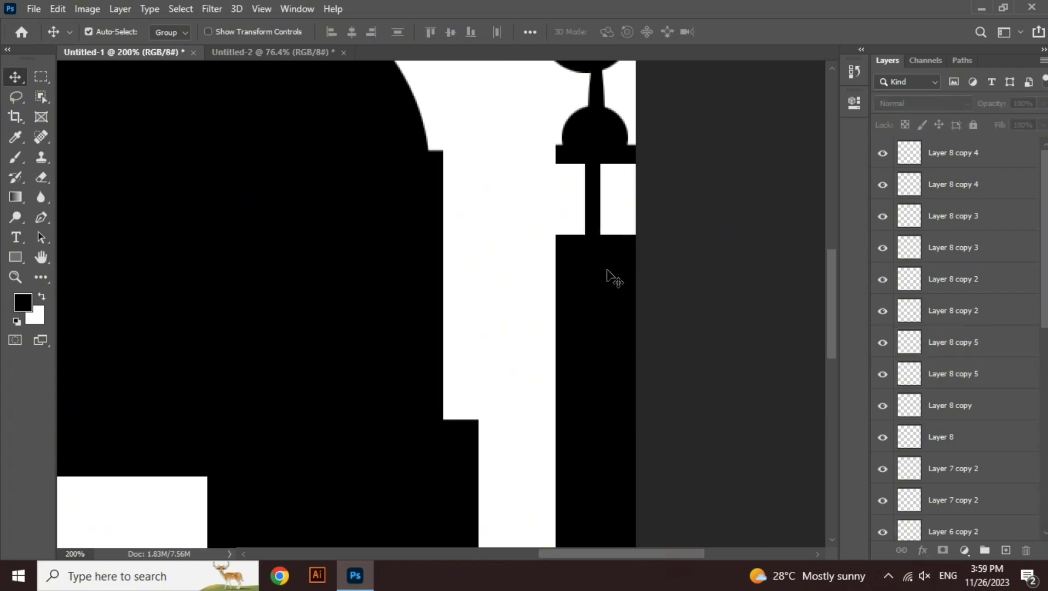
ctrl+click(615, 217)
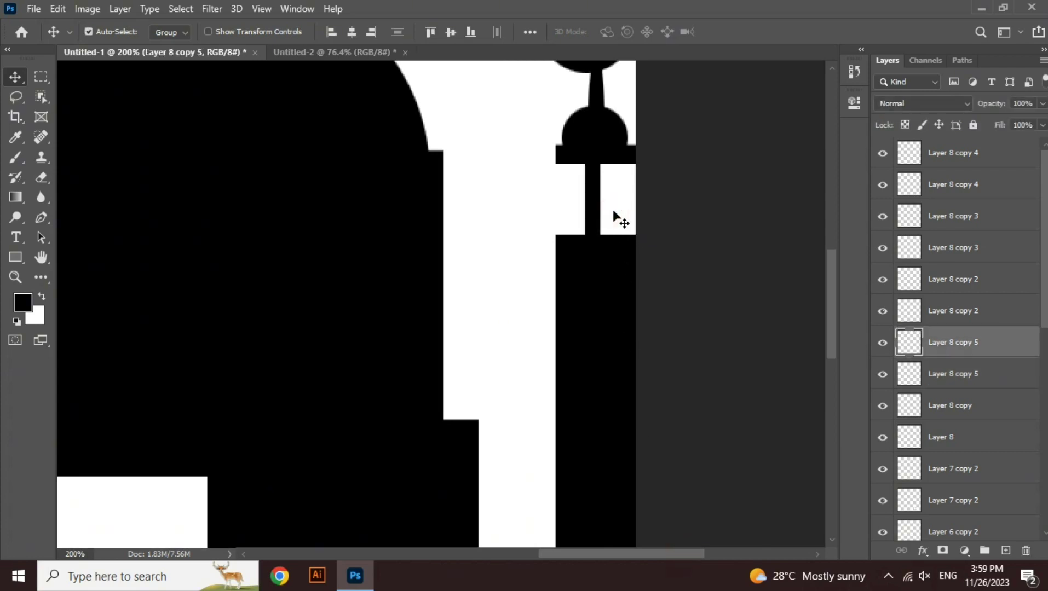
ctrl+shift+click(574, 198)
key(ctrl+t)
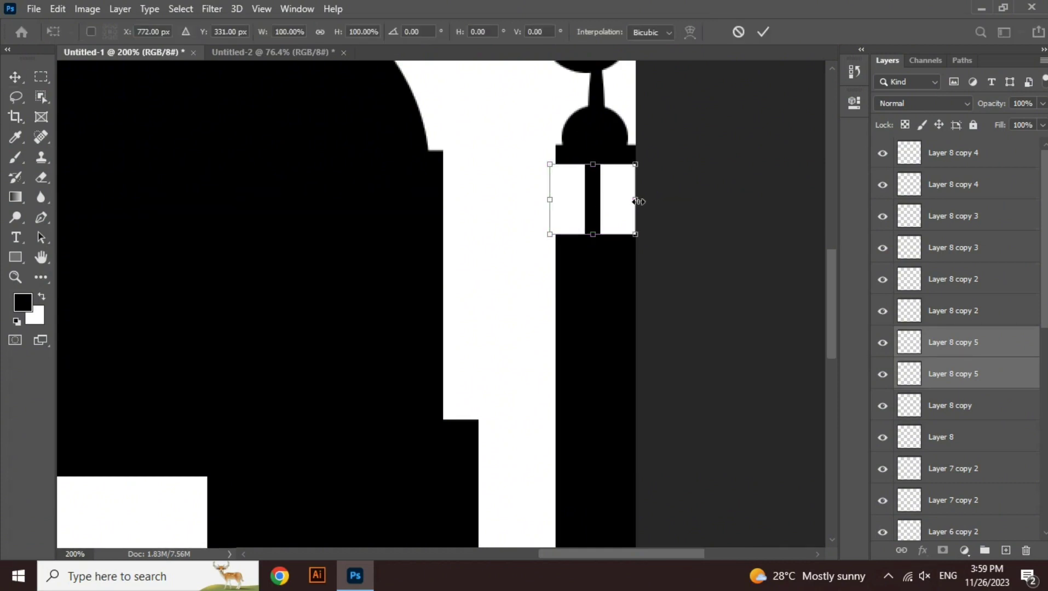
drag(635, 201, 628, 202)
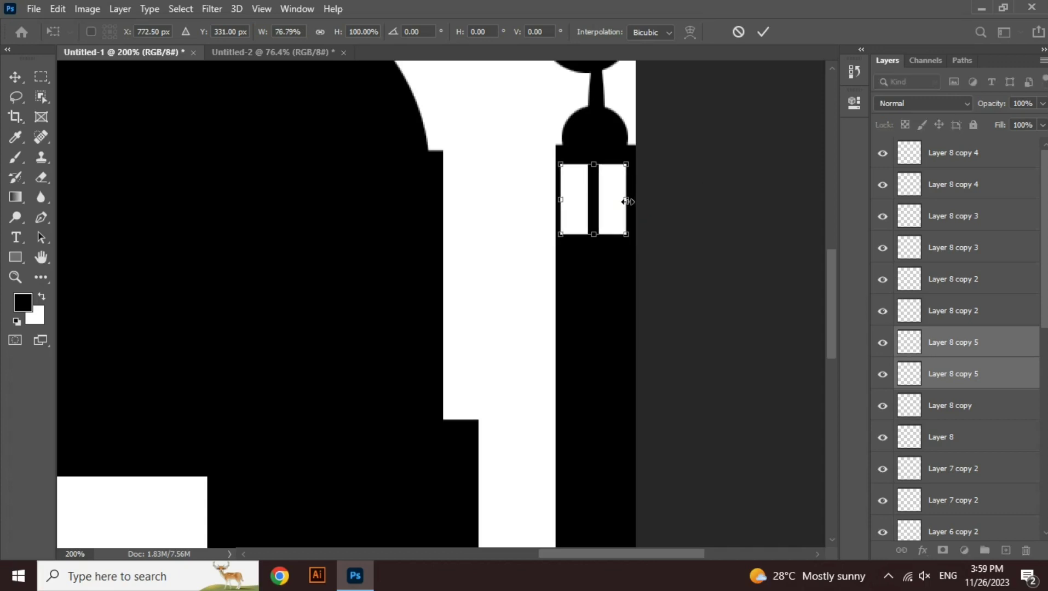
key(Return)
Nudge the window pair slightly right and up to centre it in the right minaret just below the cap.
key(Right)
key(Right)
key(Right)
key(Left)
key(Right)
key(Up)
key(Up)
key(Up)
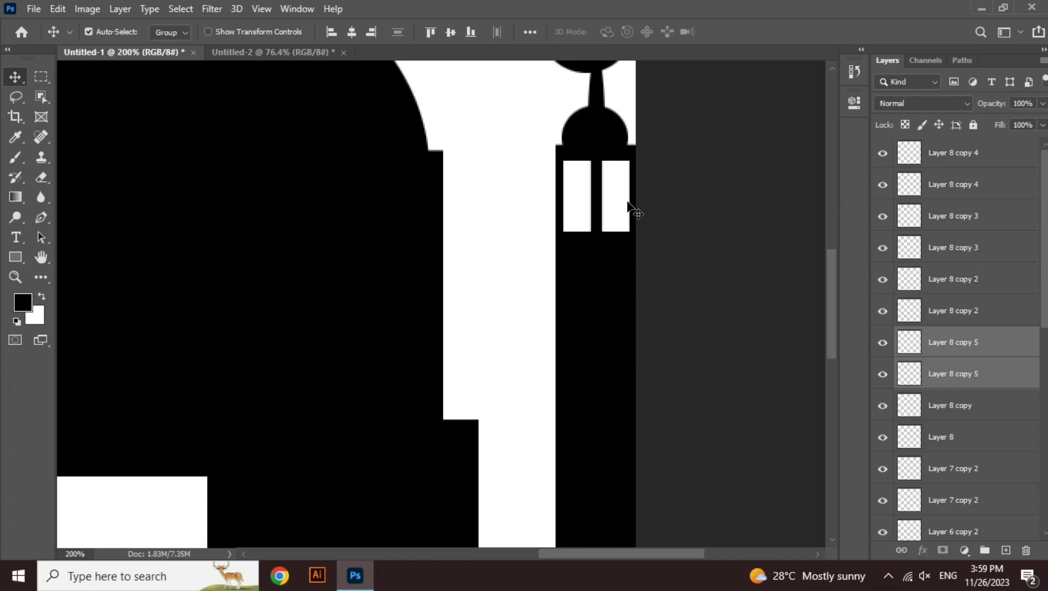
Duplicate the window pair down the right minaret three times to form four evenly spaced rows.
drag(620, 194, 619, 470)
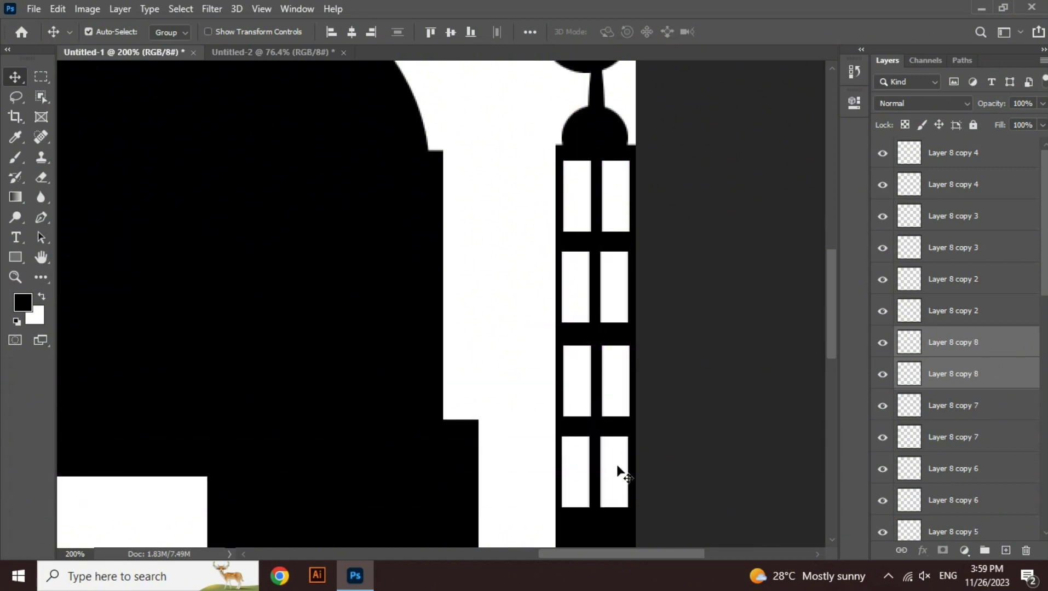
key(ctrl+0)
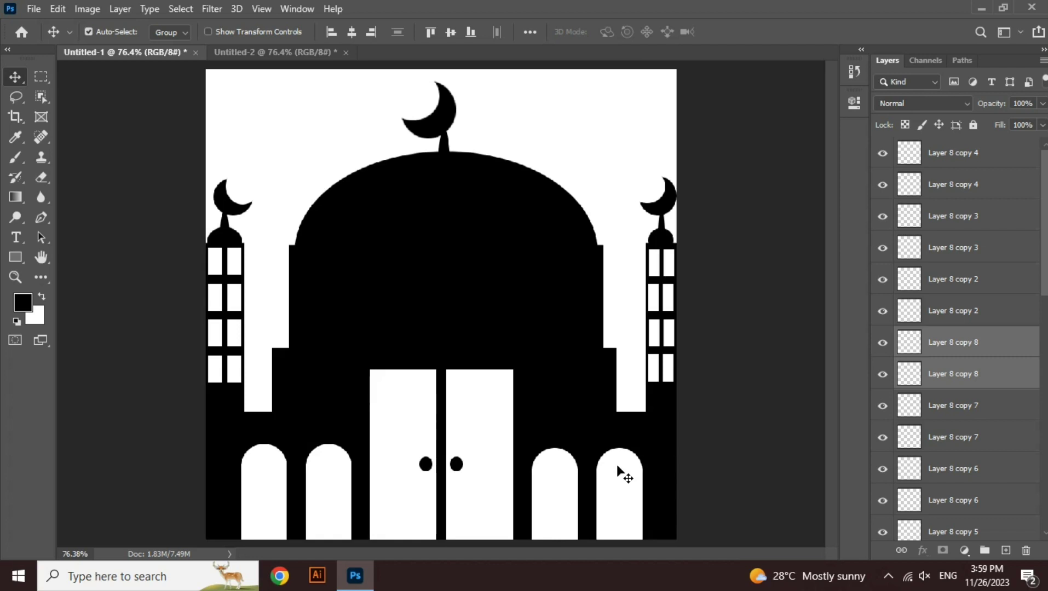